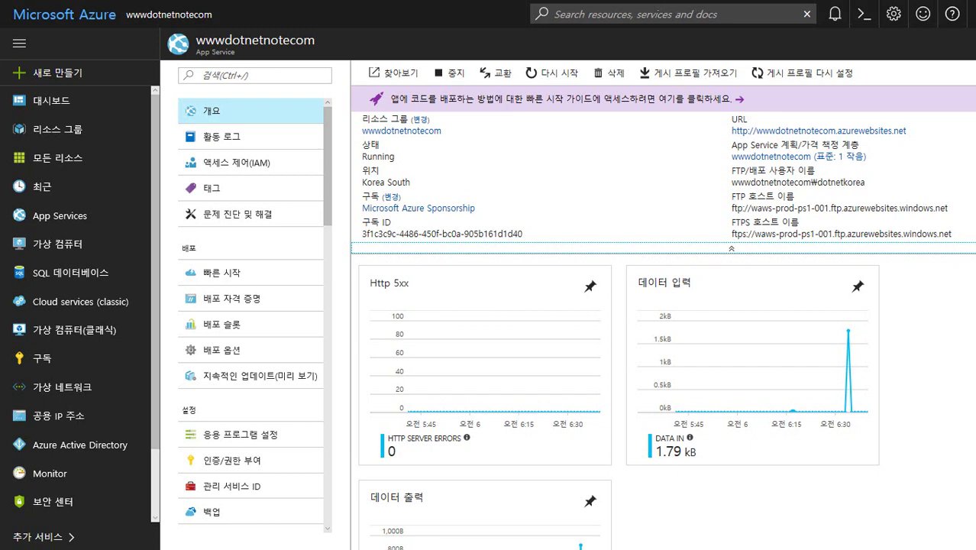
# - Open the app's URL from Overview to see the default App Service placeholder page
pyautogui.click(826, 139)
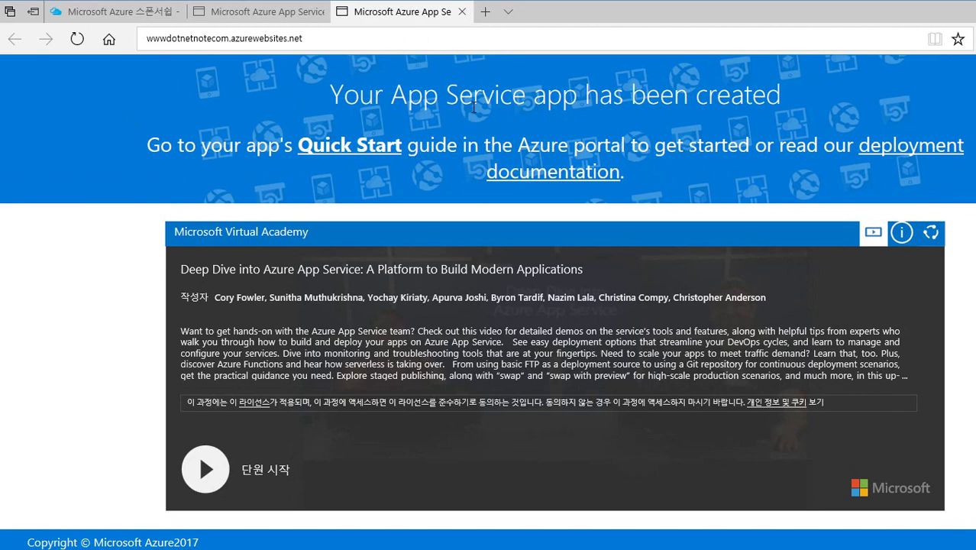
pyautogui.hotkey('ctrl', 'w')
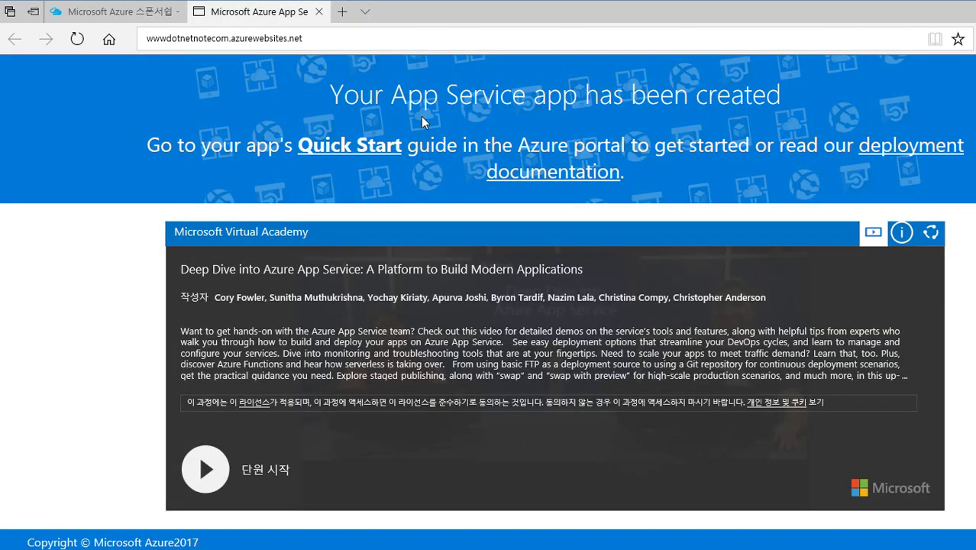
# - Open Application settings and review PHP version 5.6 and the default documents list
pyautogui.click(117, 21)
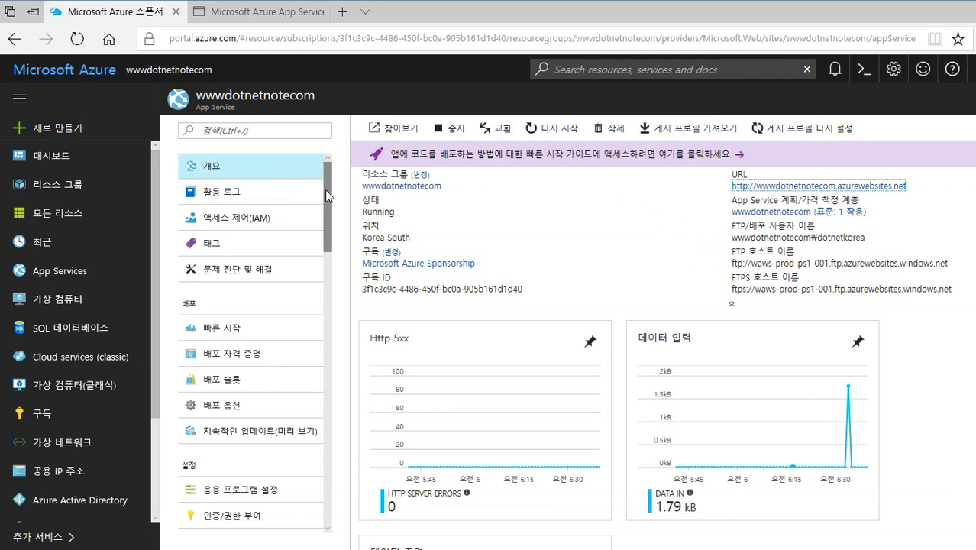
pyautogui.scroll(-3, 322, 217)
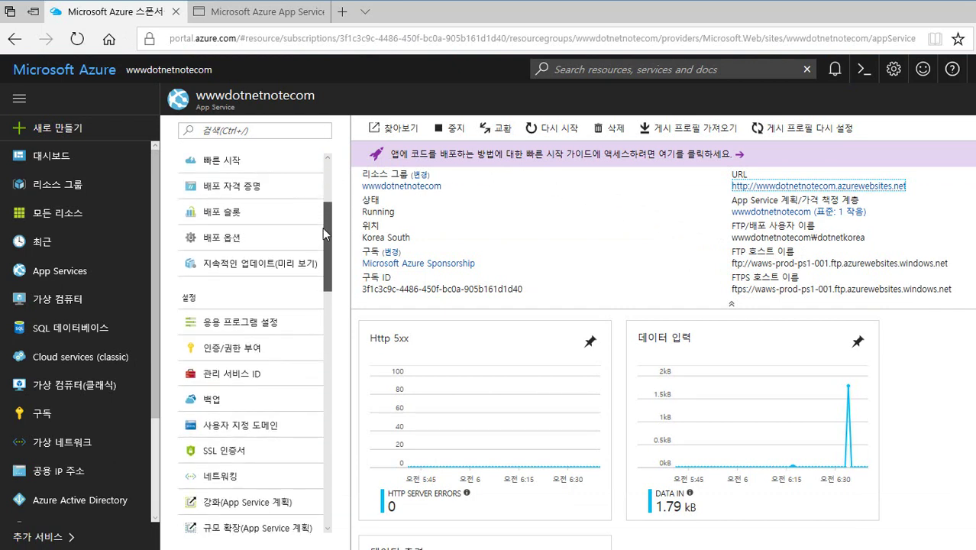
pyautogui.click(293, 329)
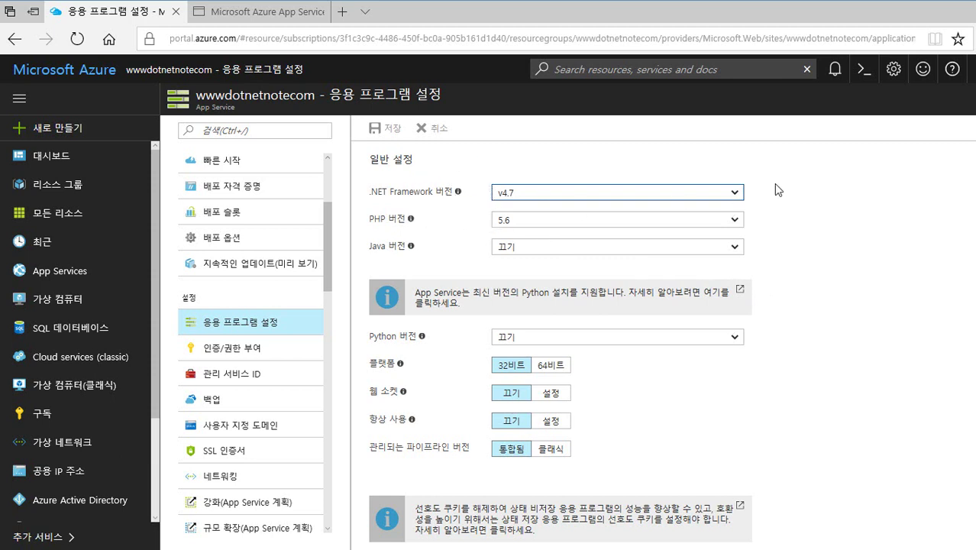
pyautogui.scroll(-2, 801, 245)
pyautogui.scroll(-2, 807, 255)
pyautogui.scroll(-3, 807, 277)
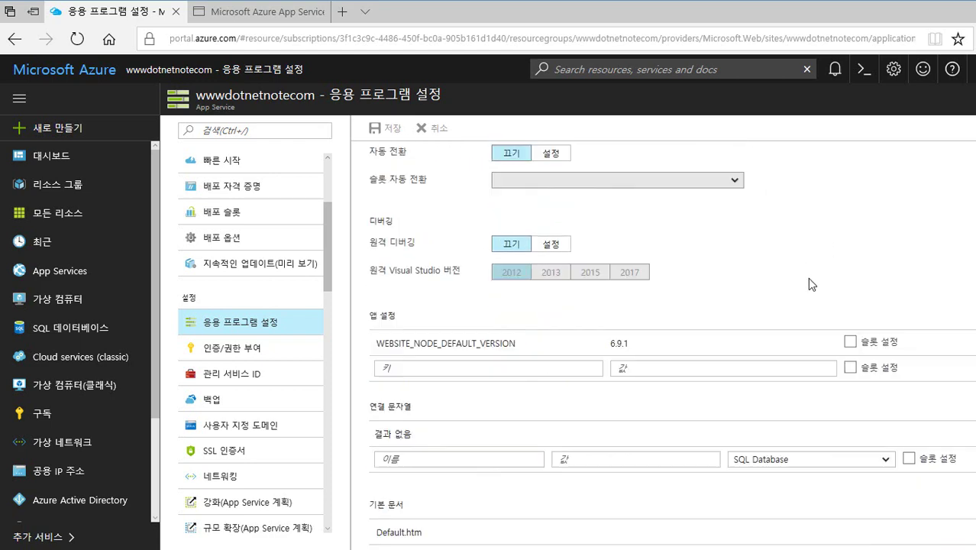
pyautogui.scroll(-4, 798, 305)
pyautogui.scroll(-1, 764, 389)
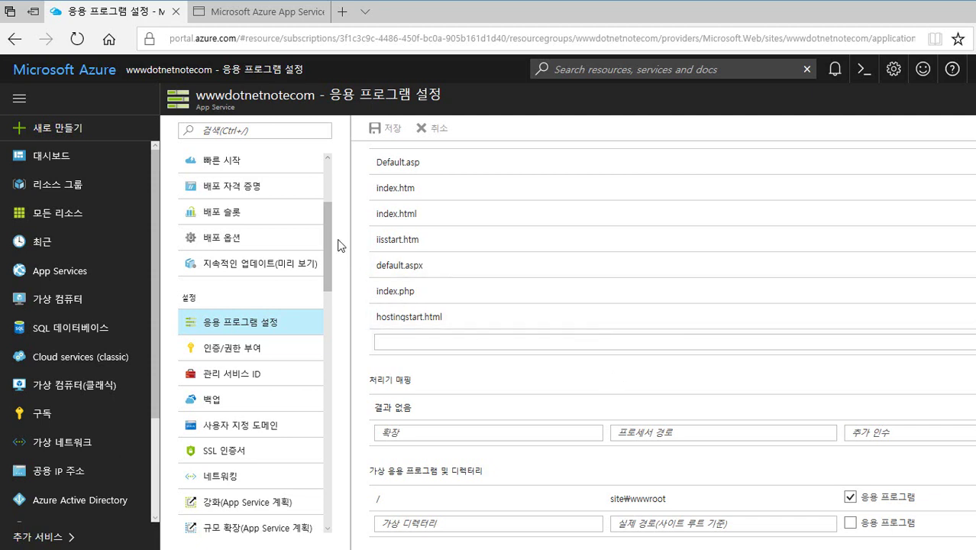
pyautogui.moveTo(330, 248); pyautogui.dragTo(326, 319)
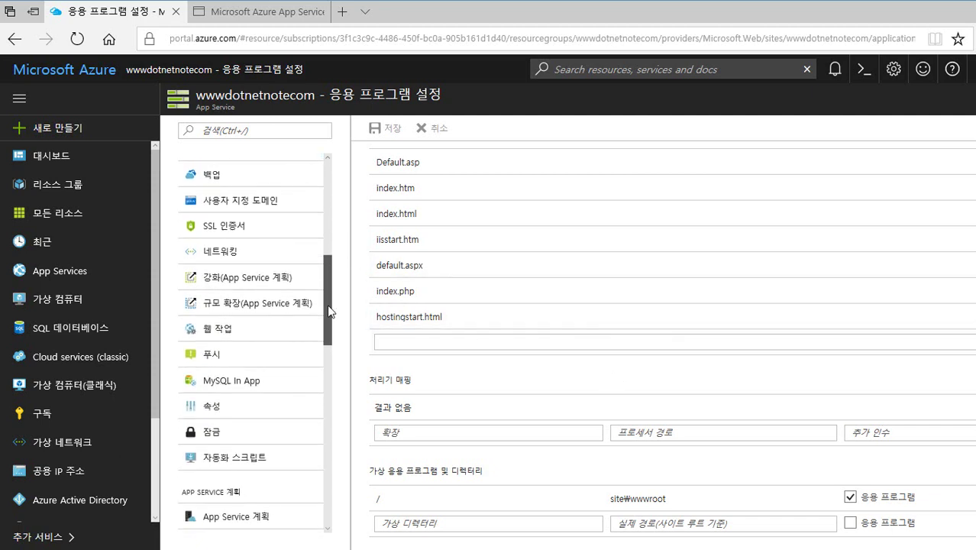
pyautogui.moveTo(326, 319); pyautogui.dragTo(324, 374)
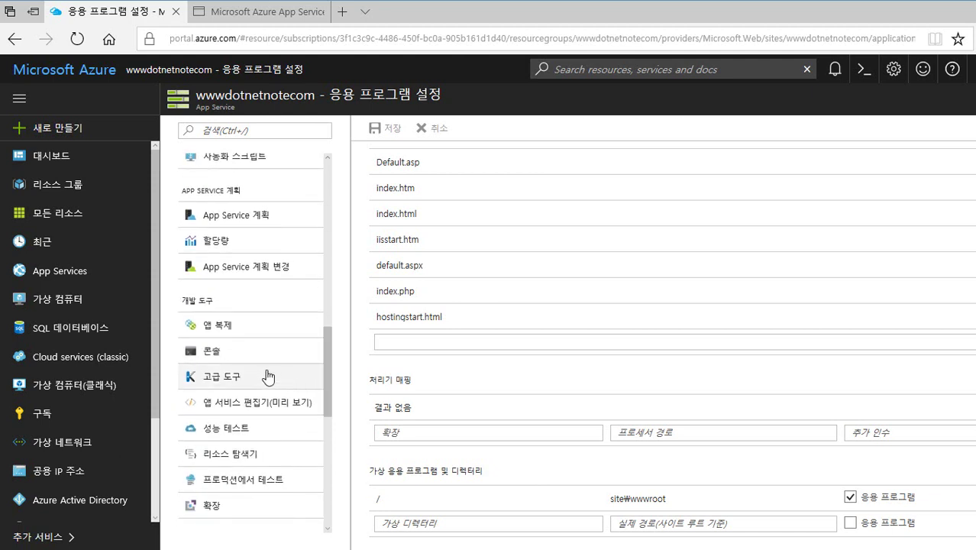
# - Open the app's console and run dir in D:\home\site\wwwroot
pyautogui.click(235, 360)
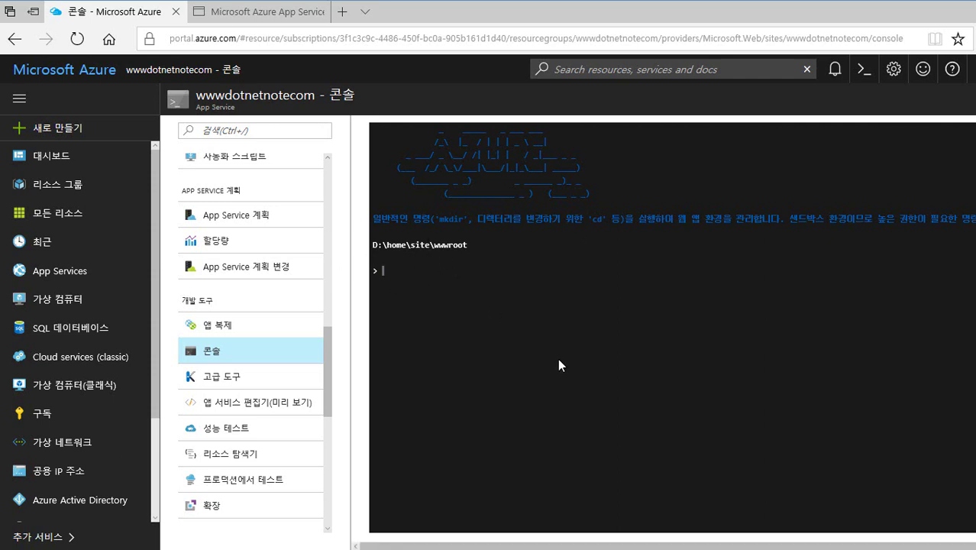
pyautogui.write('dir')
pyautogui.press('Return')
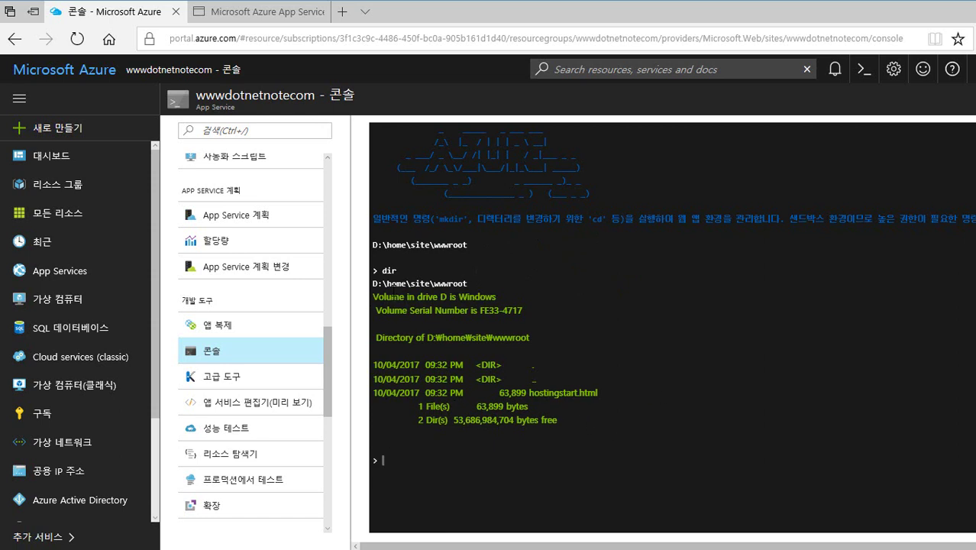
pyautogui.doubleClick(420, 284)
pyautogui.doubleClick(456, 284)
# - Check that hostingstart.html (63,899 bytes) is the only file, comparing with the live site
pyautogui.moveTo(528, 393); pyautogui.dragTo(585, 401)
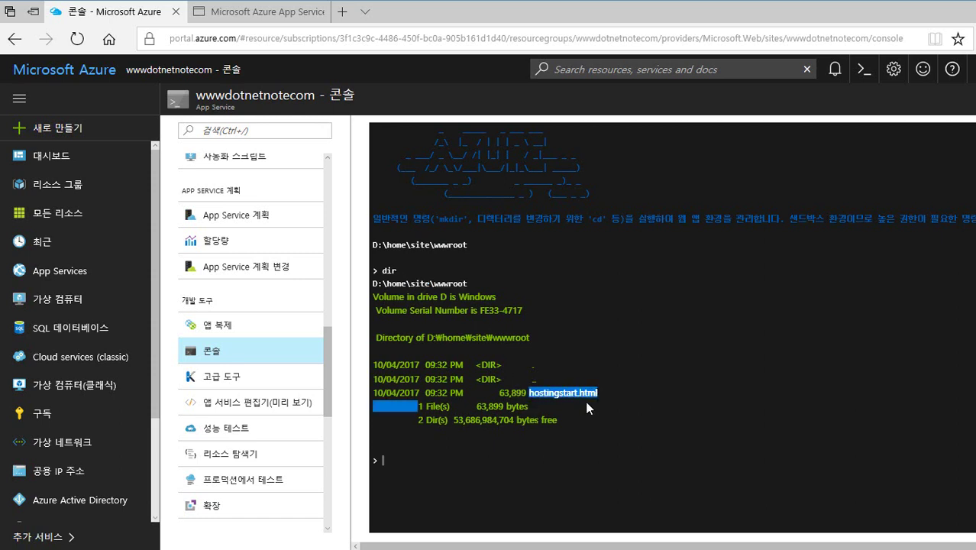
pyautogui.click(553, 397)
pyautogui.moveTo(528, 393); pyautogui.dragTo(595, 392)
pyautogui.click(259, 11)
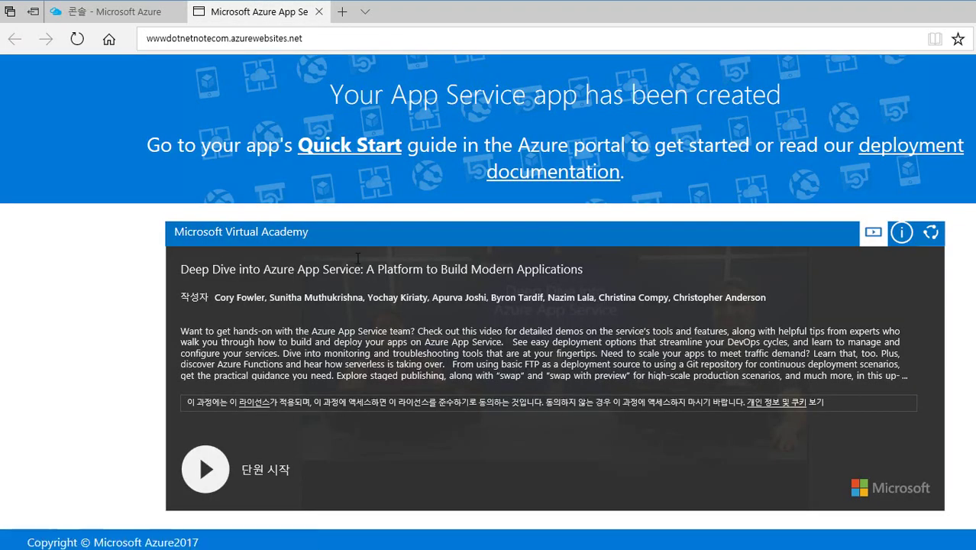
pyautogui.click(105, 12)
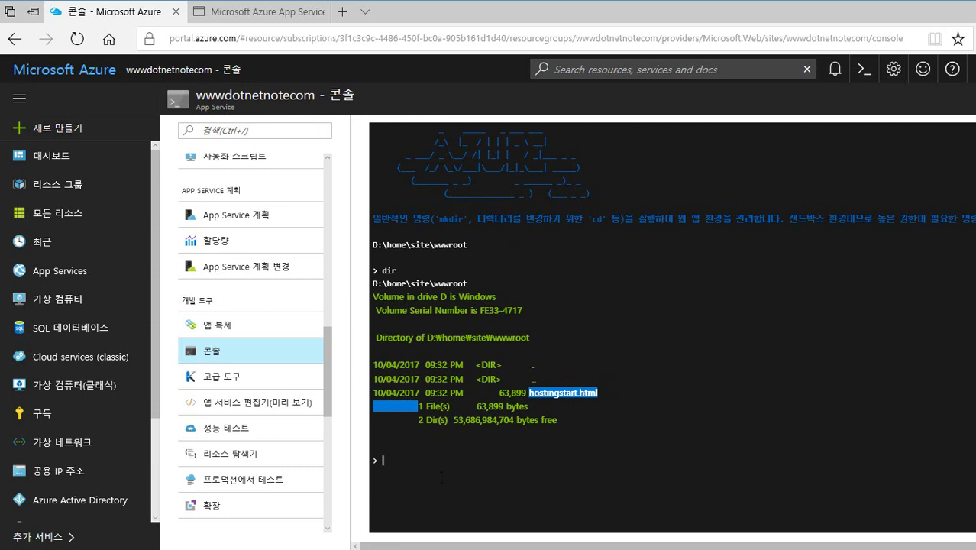
pyautogui.click(407, 468)
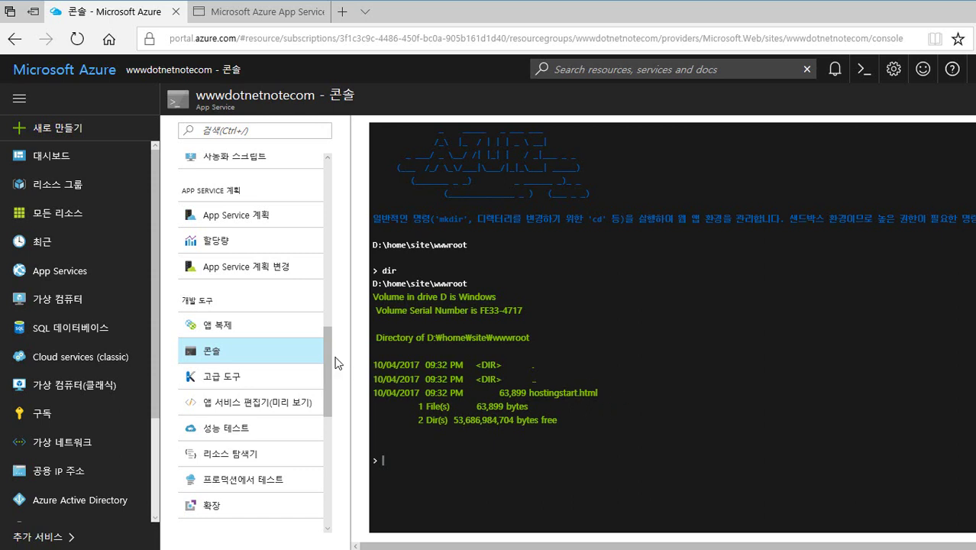
pyautogui.scroll(-1, 329, 365)
pyautogui.scroll(-1, 329, 372)
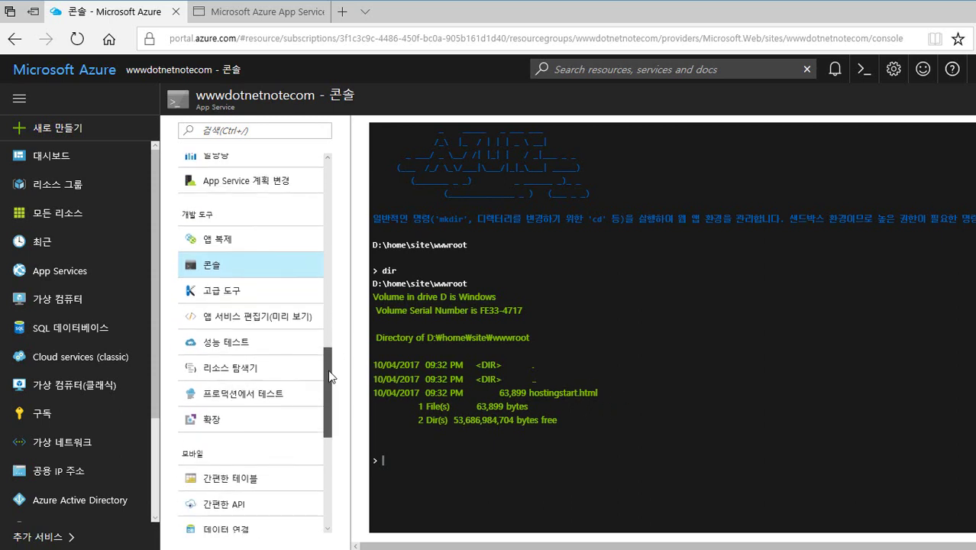
# - Launch App Service Editor (Preview) in a new tab via its Go link
pyautogui.click(251, 321)
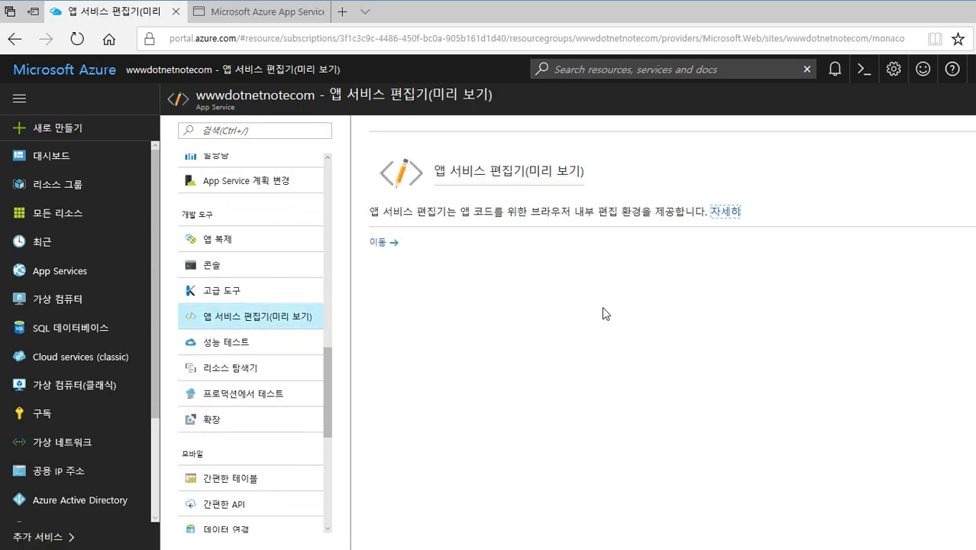
pyautogui.click(379, 242)
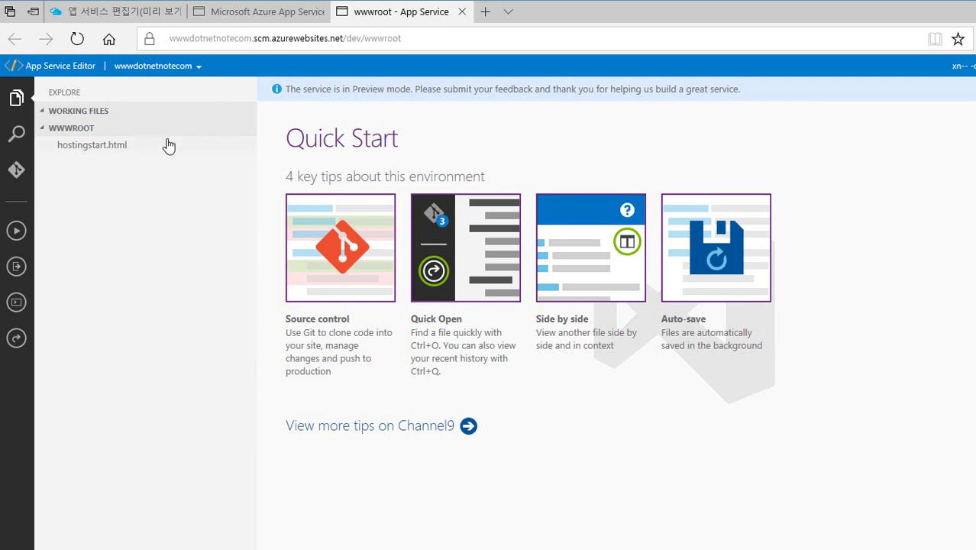
# - Rename hostingstart.html to index.php and delete all of its old contents
pyautogui.click(87, 148)
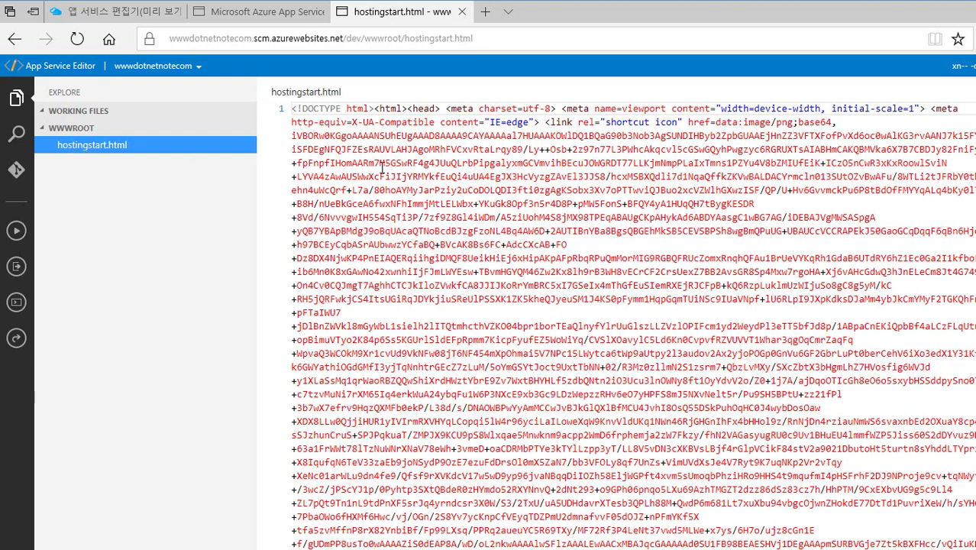
pyautogui.rightClick(139, 149)
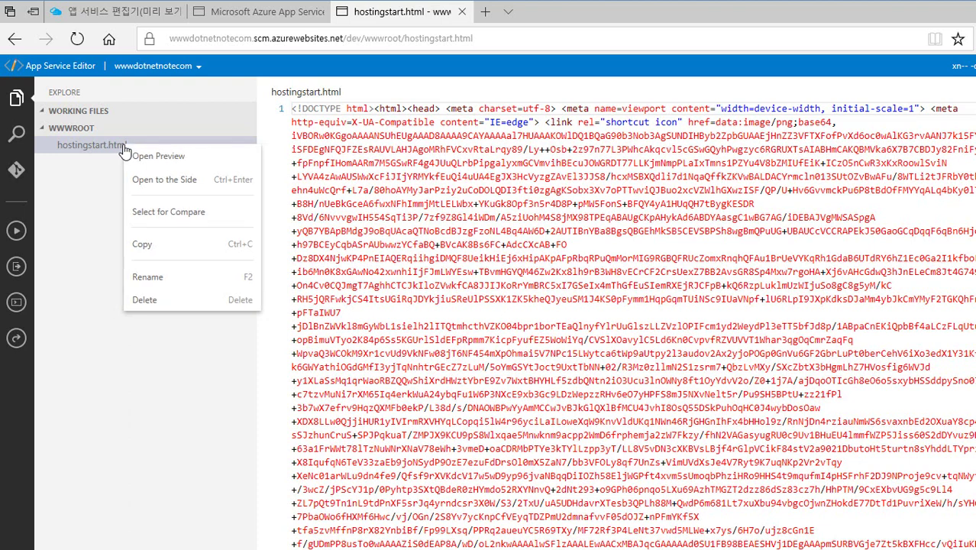
pyautogui.click(190, 278)
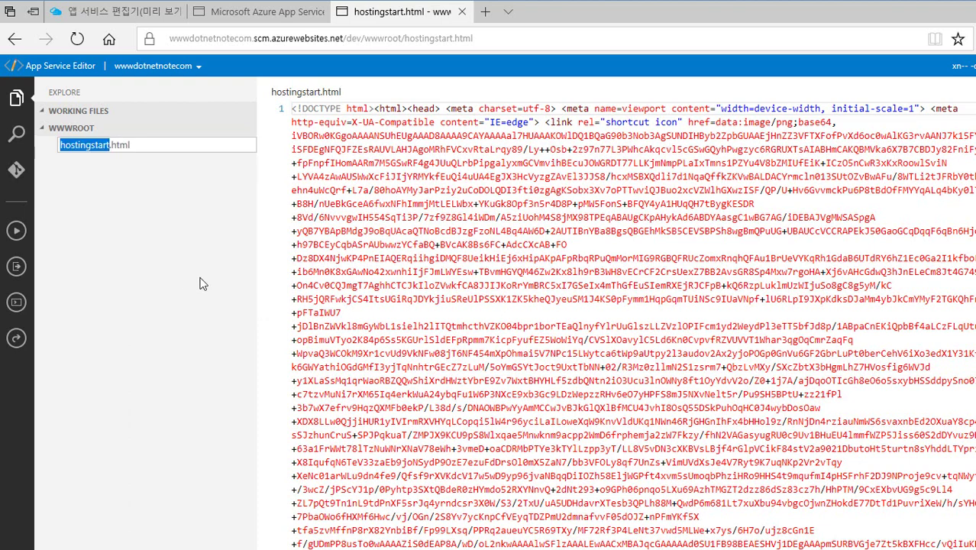
pyautogui.write('inde')
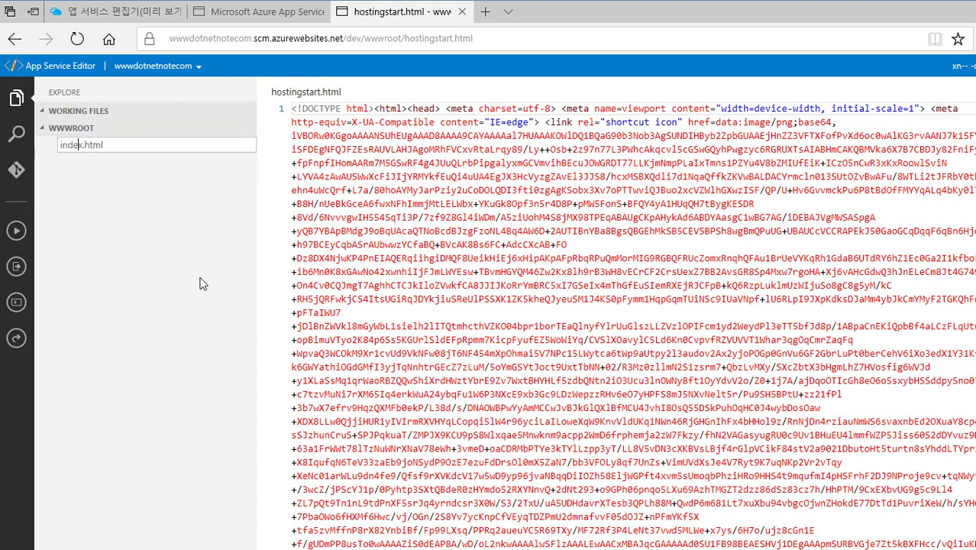
pyautogui.write('x')
pyautogui.hotkey('shift', 'Right')
pyautogui.hotkey('shift', 'Right')
pyautogui.hotkey('shift', 'Right')
pyautogui.hotkey('shift', 'Right')
pyautogui.write('php')
pyautogui.press('Return')
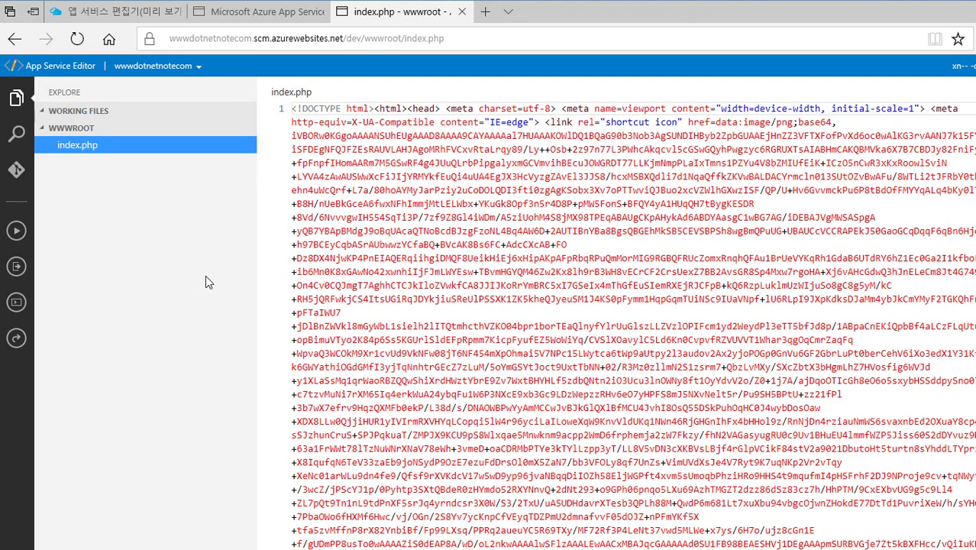
pyautogui.hotkey('ctrl', 'a')
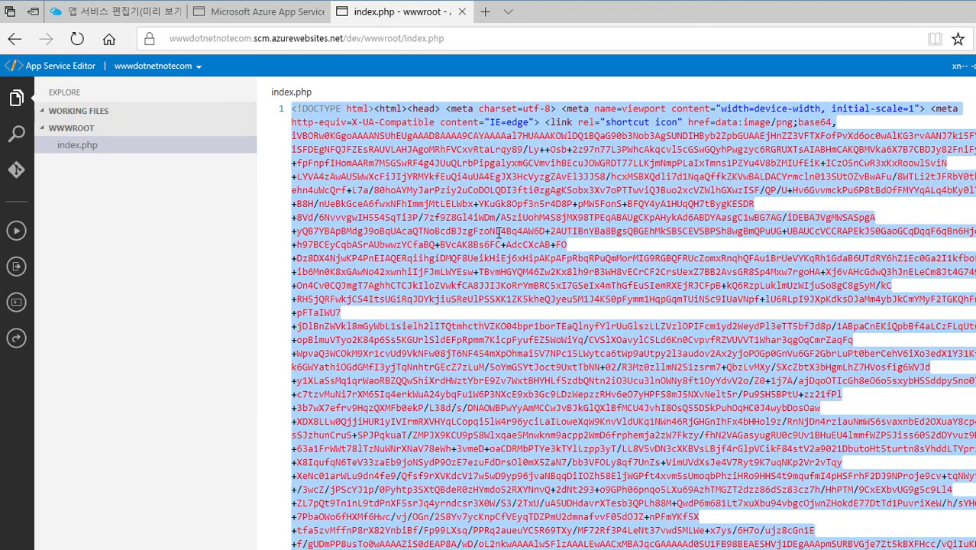
pyautogui.press('Delete')
pyautogui.write('<')
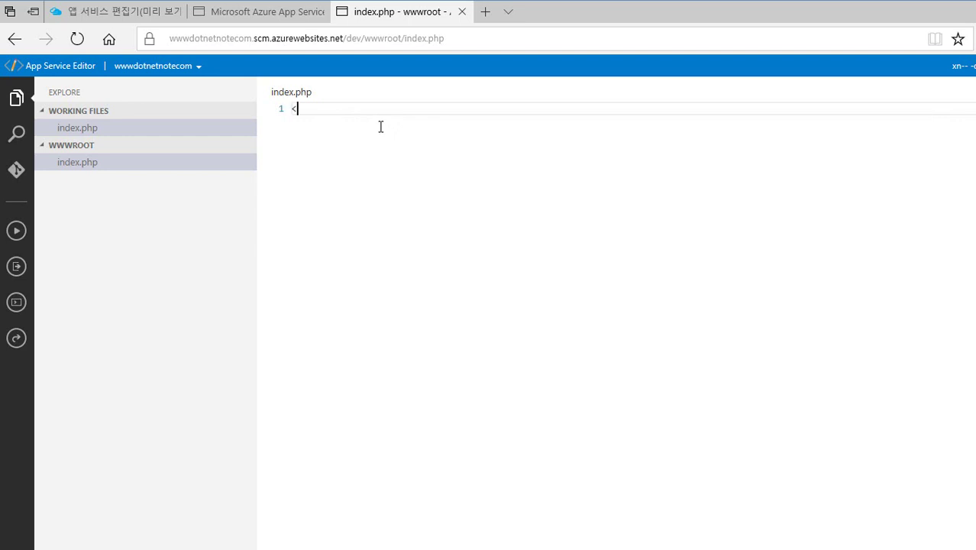
# - Write <?php, phpinfo(); and ?> on separate lines in index.php
pyautogui.write('?')
pyautogui.write('php')
pyautogui.press('Return')
pyautogui.press('Tab')
pyautogui.press('Return')
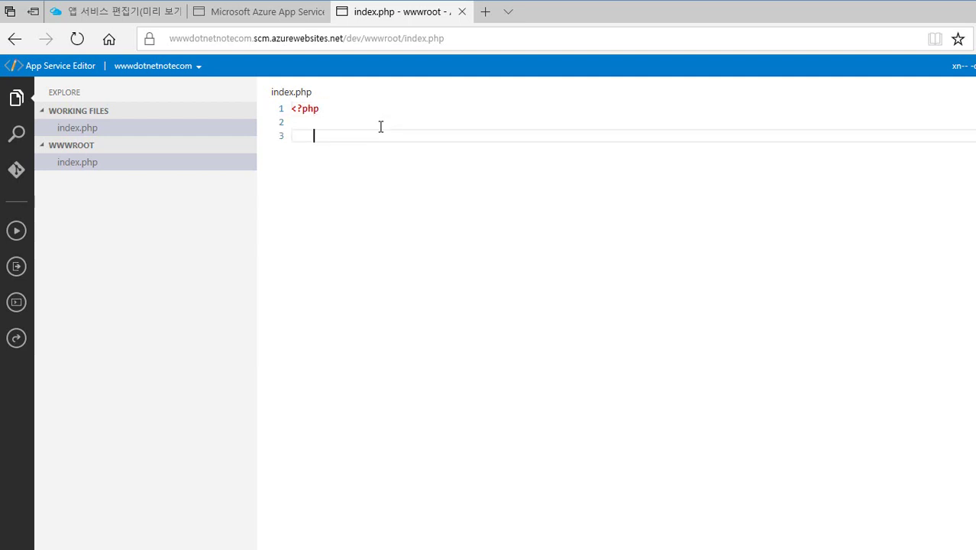
pyautogui.press('BackSpace')
pyautogui.write('?')
pyautogui.write('>')
pyautogui.click(380, 126)
pyautogui.write('p')
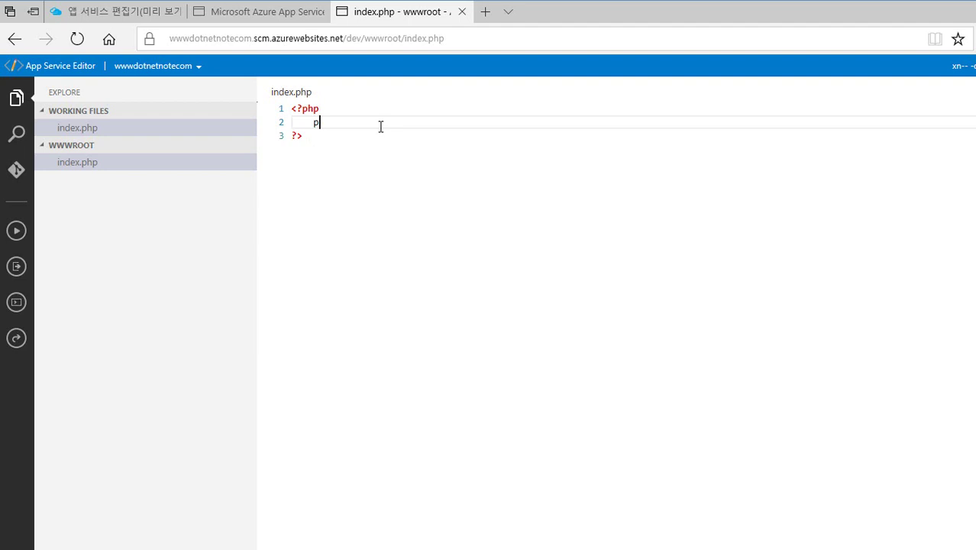
pyautogui.write('hpinof(')
pyautogui.press('BackSpace')
pyautogui.press('BackSpace')
pyautogui.press('BackSpace')
pyautogui.write('fo')
pyautogui.write('();')
pyautogui.press('Down')
pyautogui.press('Return')
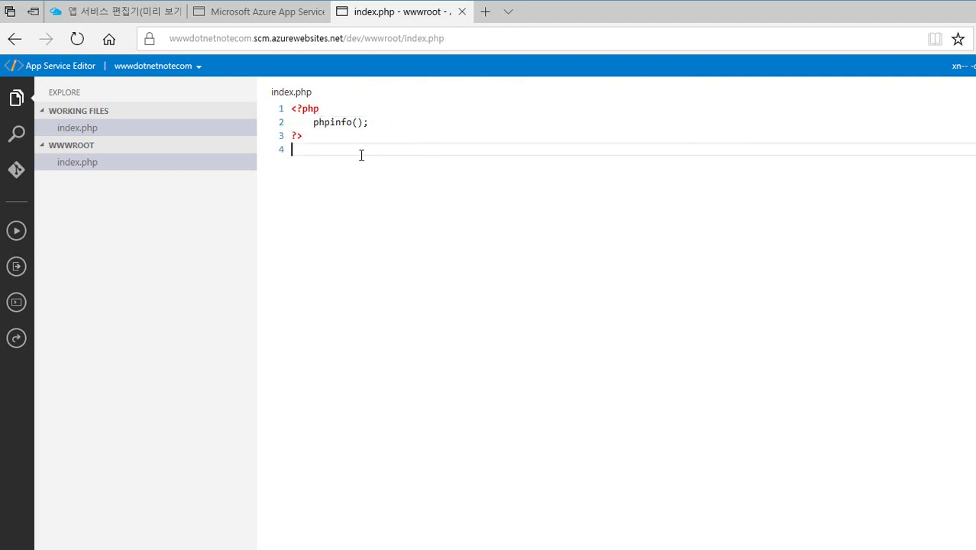
# - Set the web app's PHP version to 7.1 in Application settings and save
pyautogui.click(263, 19)
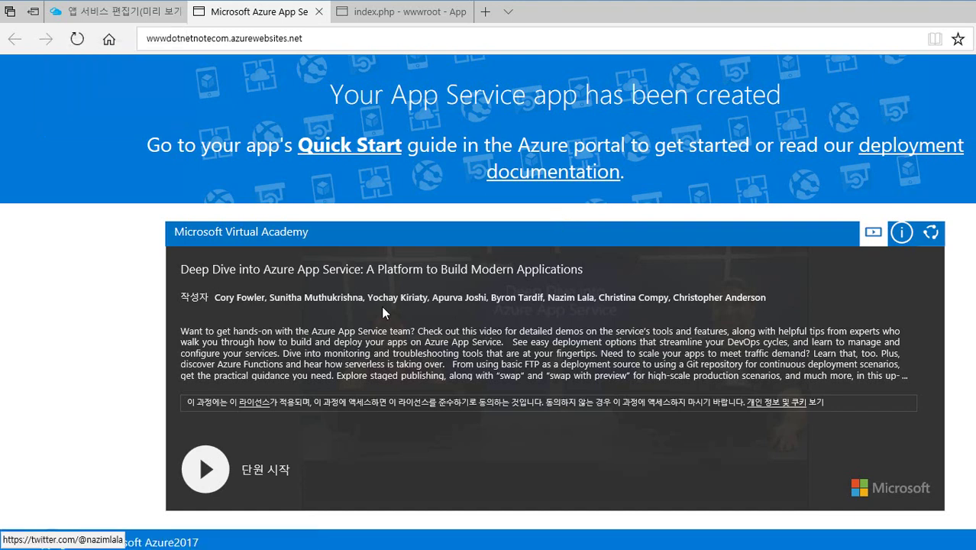
pyautogui.click(129, 16)
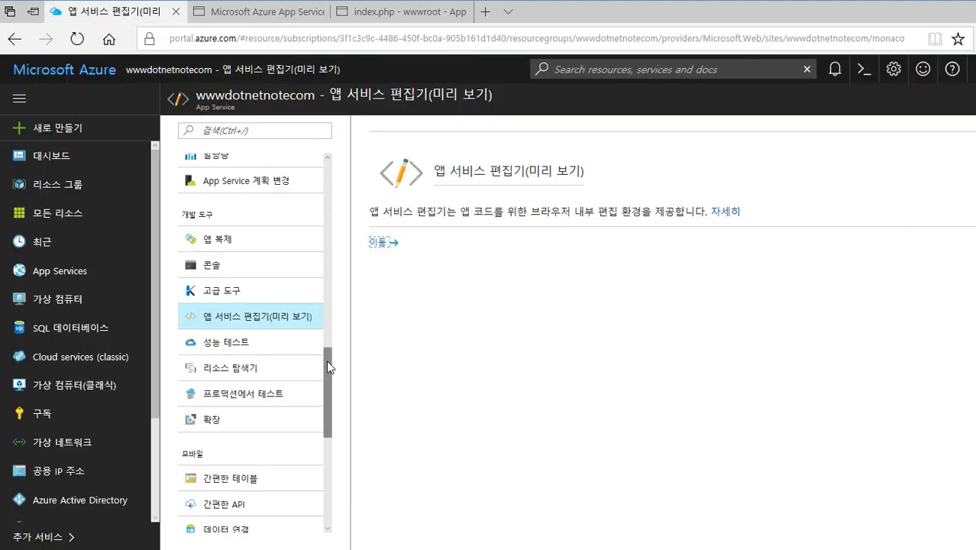
pyautogui.moveTo(327, 367); pyautogui.dragTo(333, 249)
pyautogui.click(294, 212)
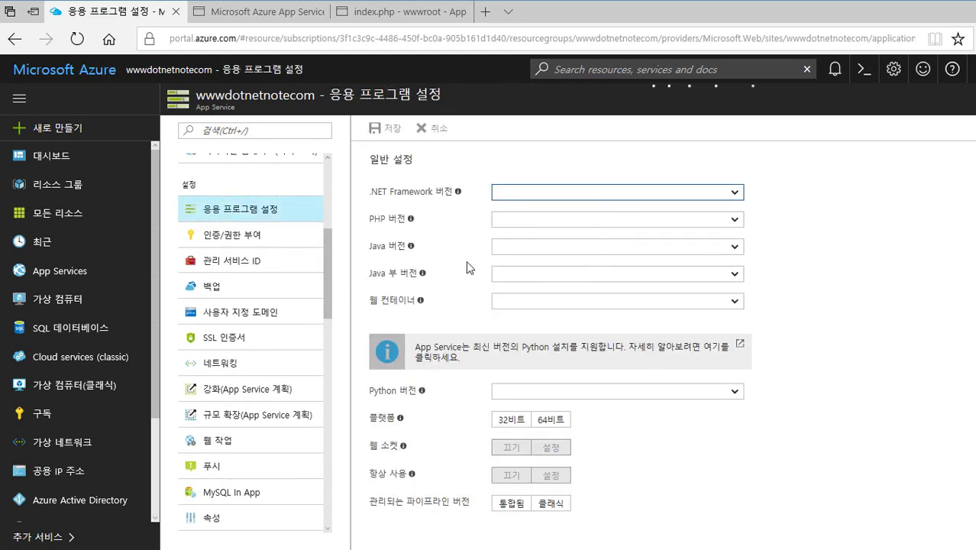
pyautogui.click(730, 223)
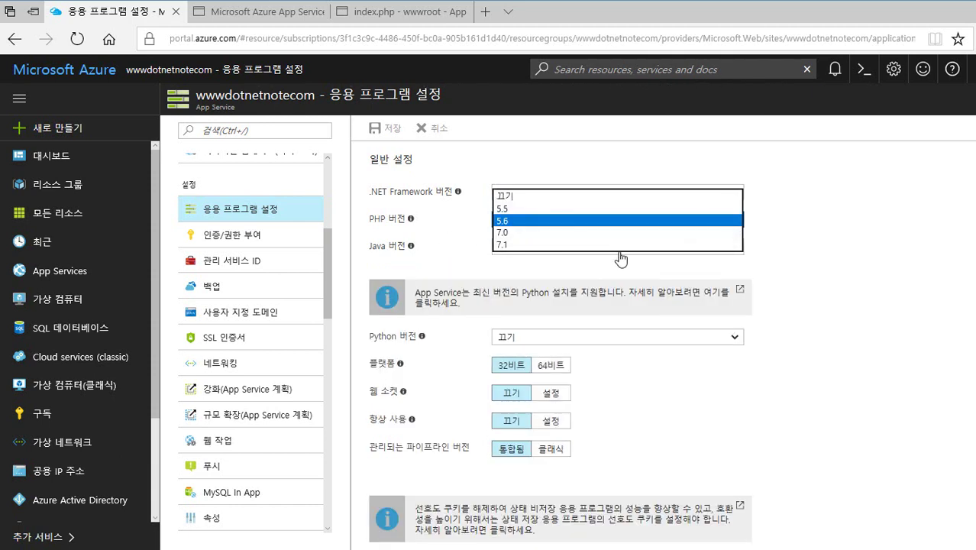
pyautogui.click(620, 246)
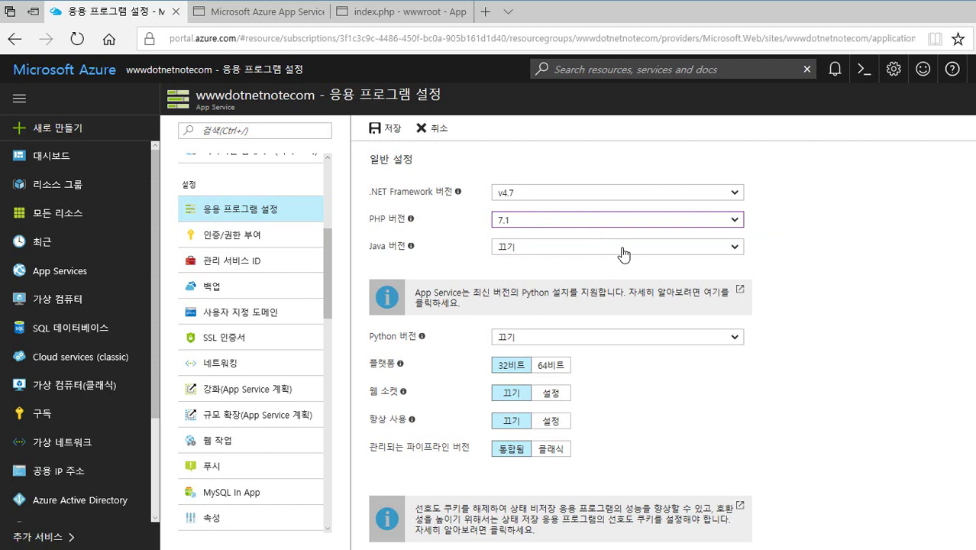
pyautogui.click(398, 133)
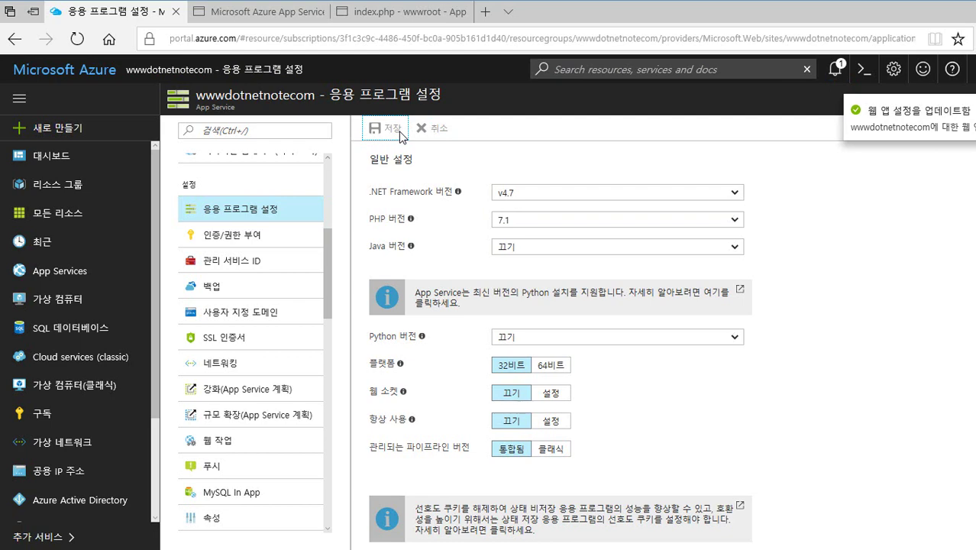
pyautogui.click(294, 13)
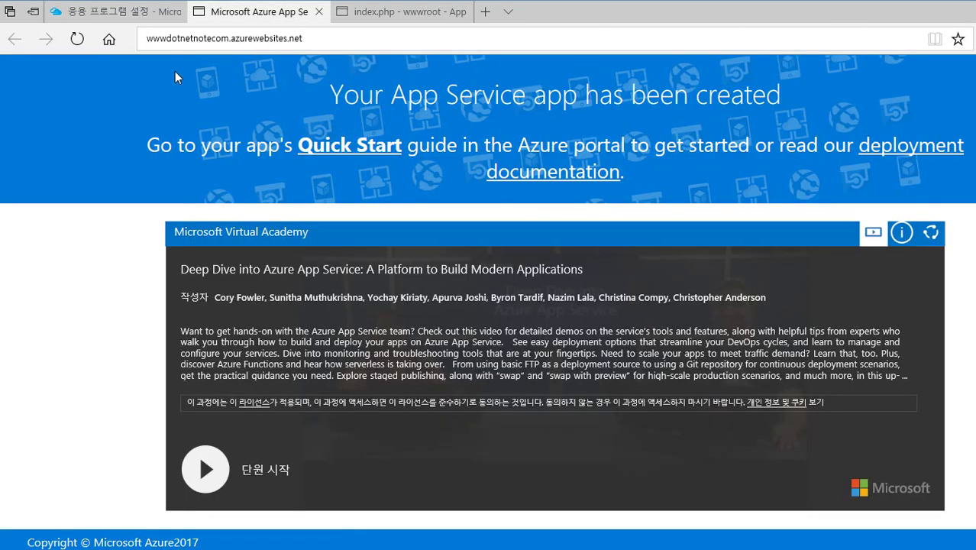
# - Load the site's index.php and confirm phpinfo reports PHP Version 7.1.8
pyautogui.click(86, 48)
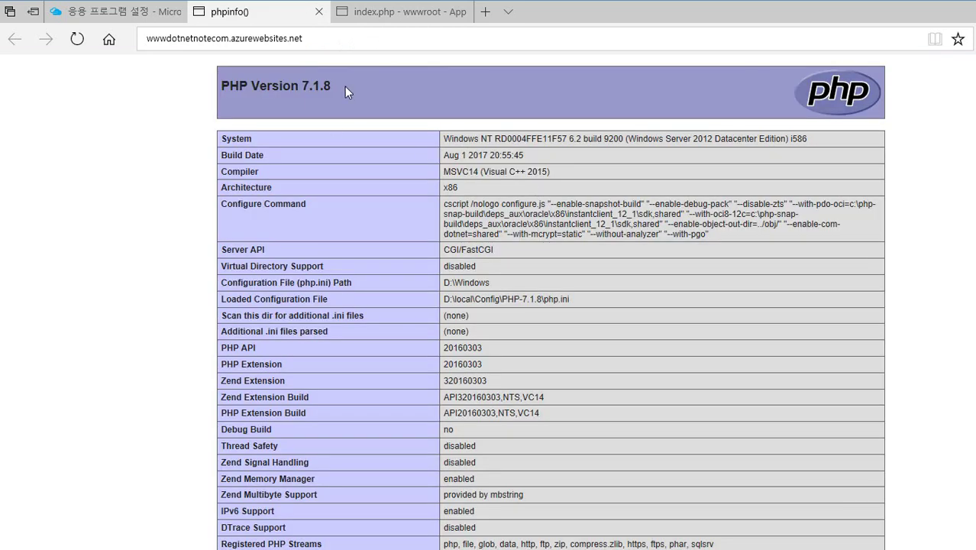
pyautogui.moveTo(243, 85)
pyautogui.mouseDown()
pyautogui.moveTo(235, 86)
pyautogui.moveTo(332, 88)
pyautogui.mouseUp()
pyautogui.click(351, 43)
pyautogui.click(412, 40)
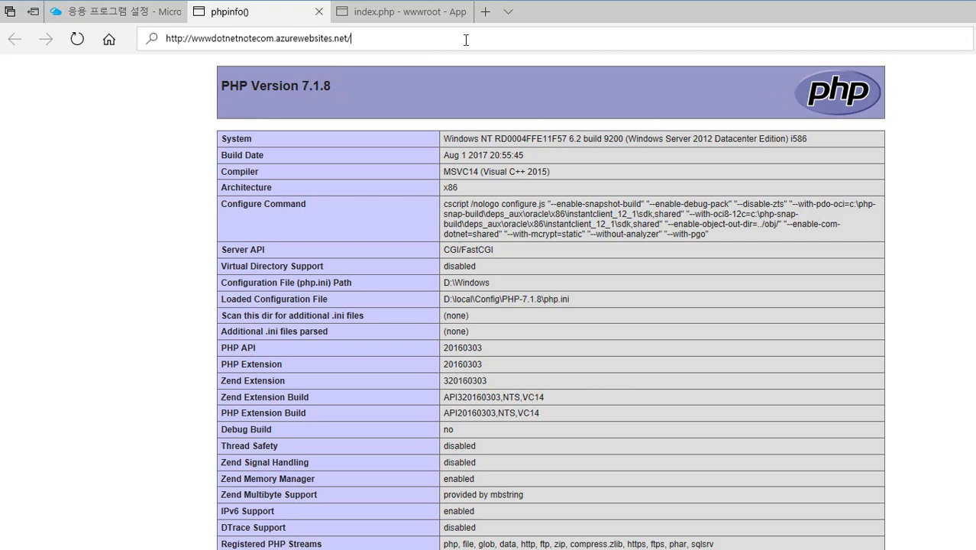
pyautogui.write('index.ph')
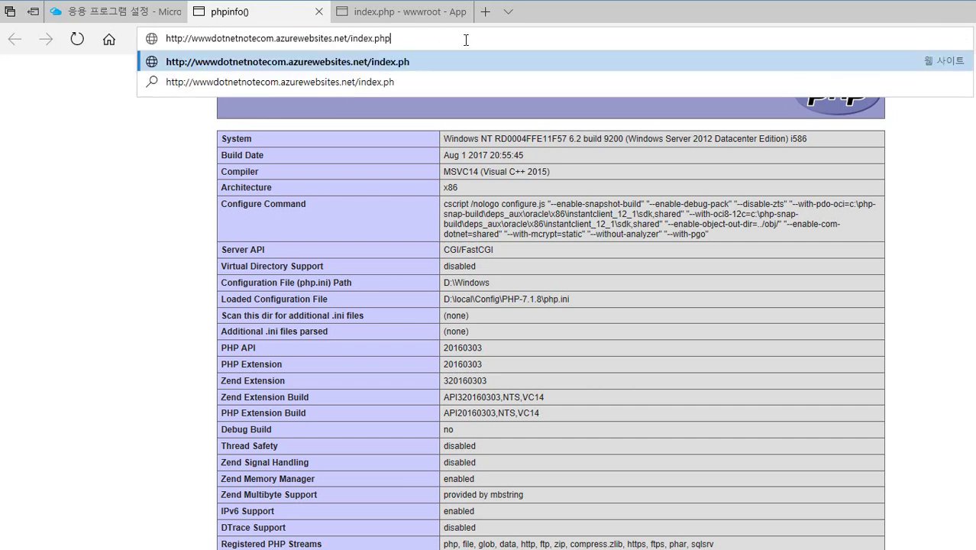
pyautogui.write('p')
pyautogui.press('Return')
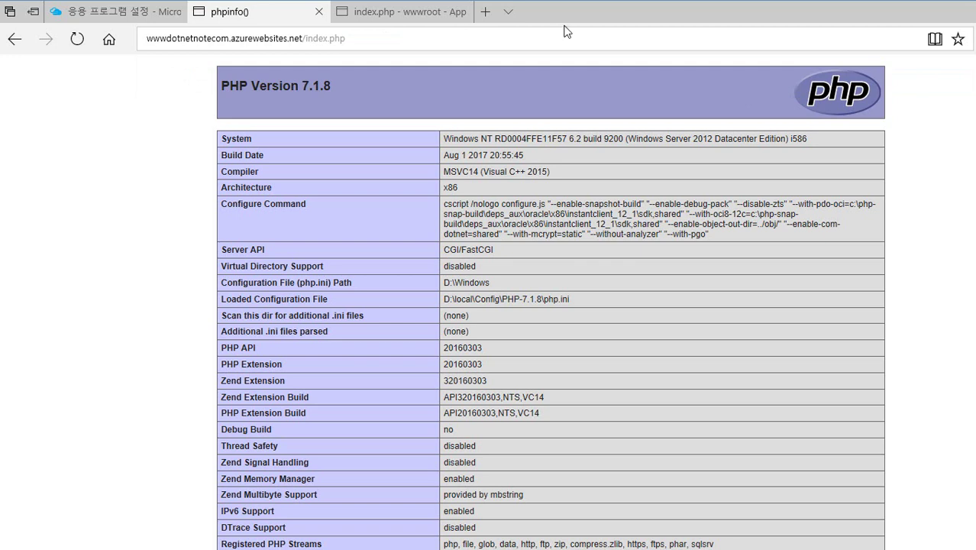
pyautogui.moveTo(218, 85); pyautogui.dragTo(349, 84)
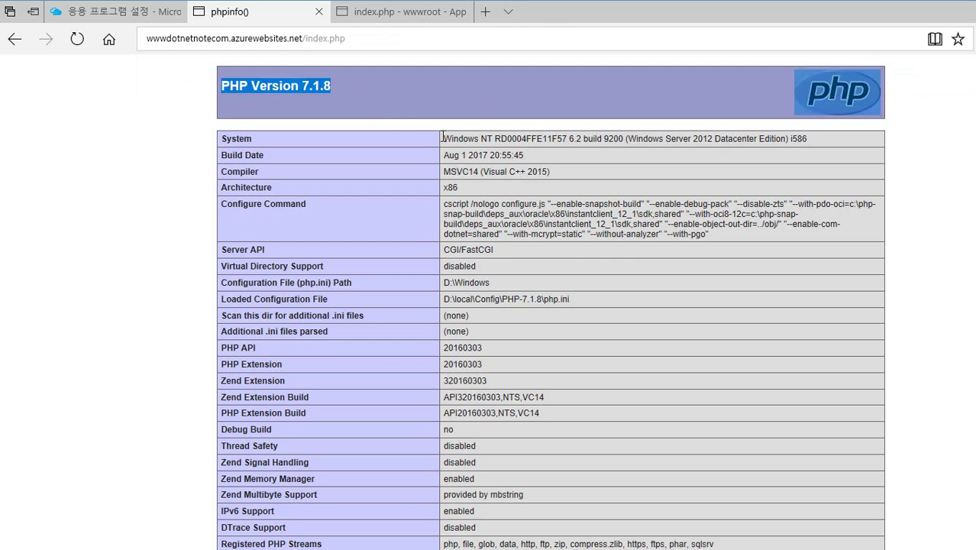
pyautogui.click(116, 15)
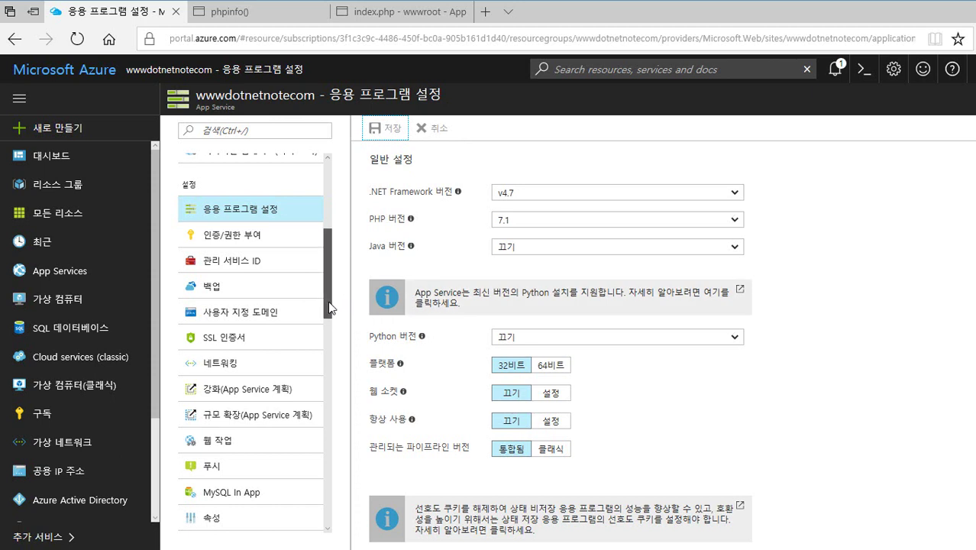
# - Switch PHP version to 5.6, save, and reload phpinfo to see PHP 5.6.31
pyautogui.moveTo(330, 308); pyautogui.dragTo(329, 300)
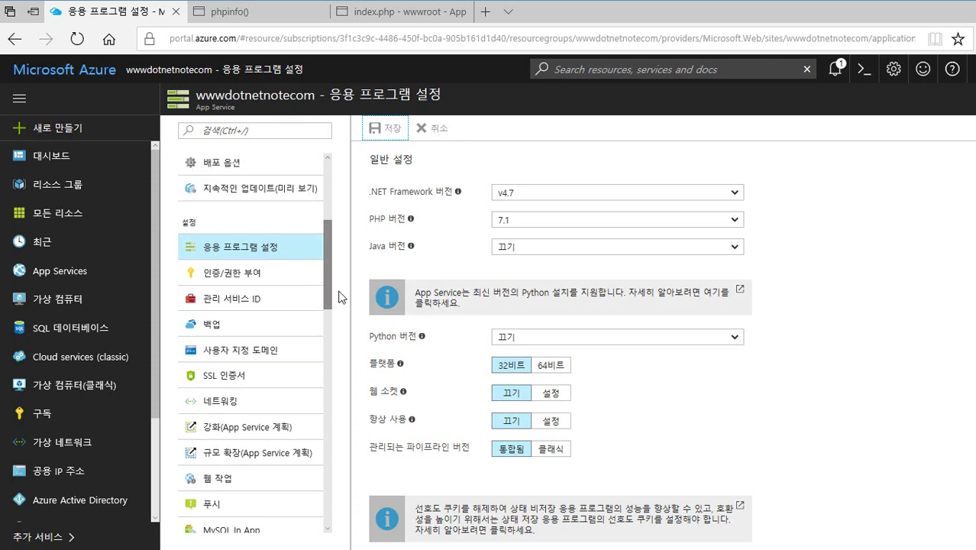
pyautogui.click(596, 221)
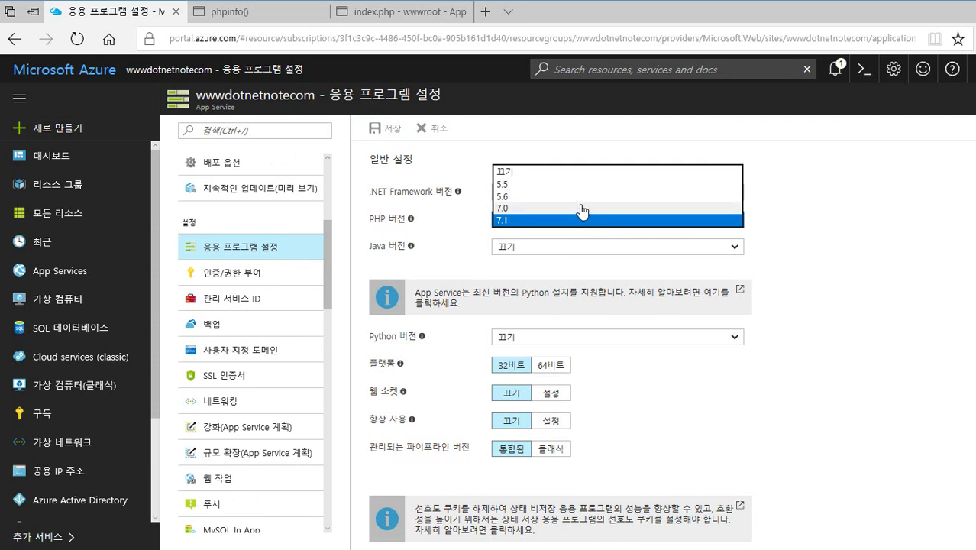
pyautogui.click(561, 196)
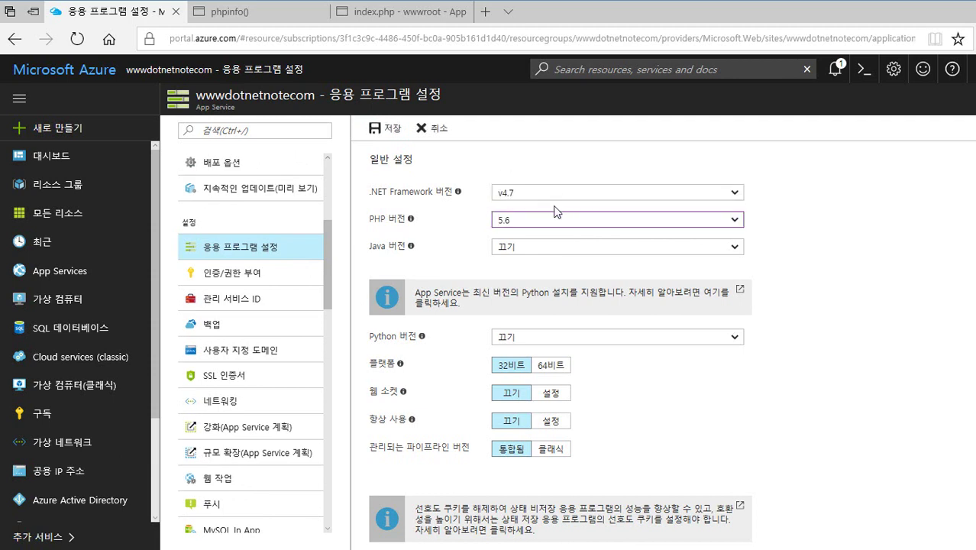
pyautogui.click(407, 134)
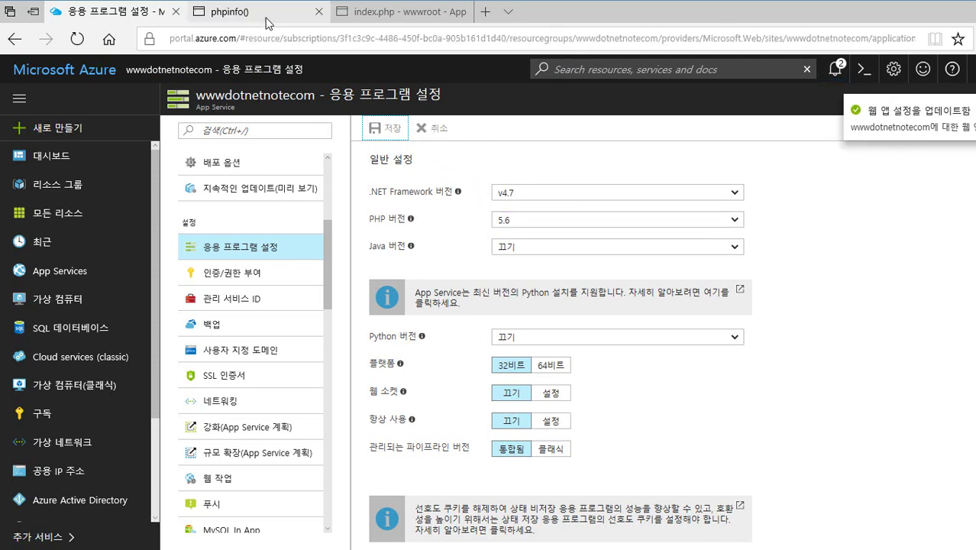
pyautogui.click(246, 12)
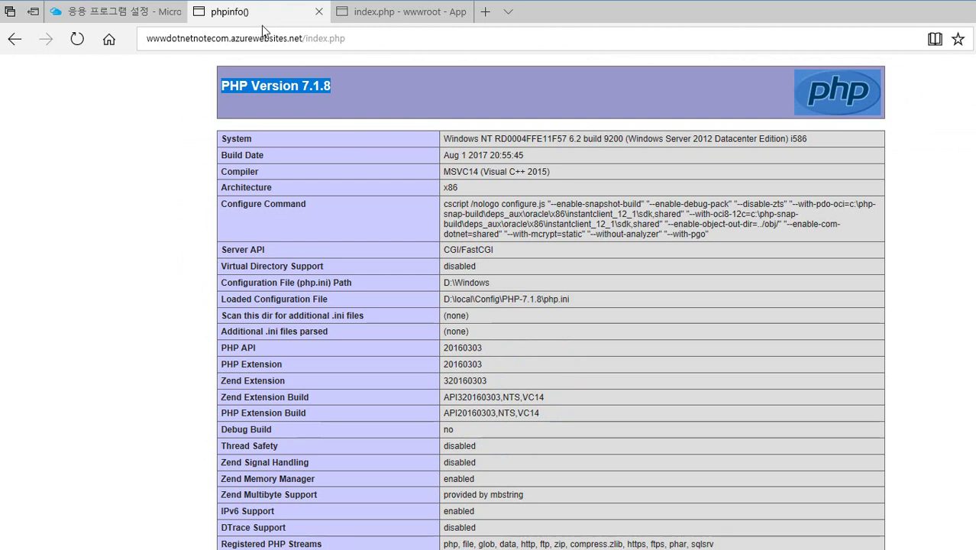
pyautogui.click(75, 46)
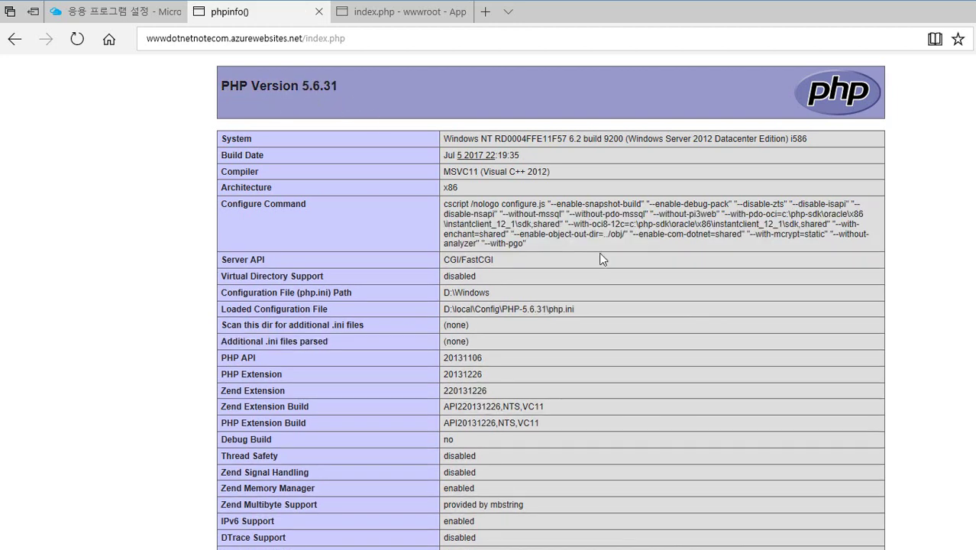
pyautogui.click(123, 12)
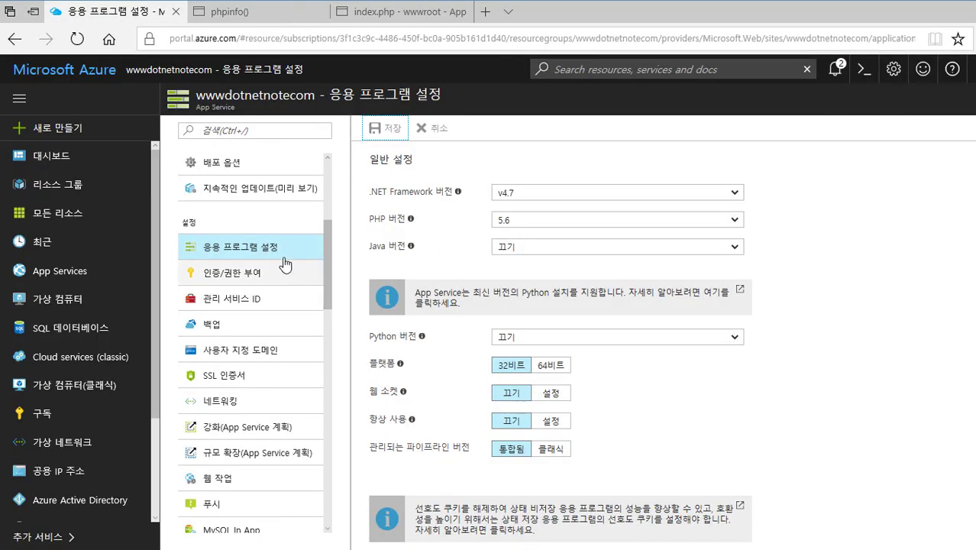
# - Set the PHP version back to 7.1 and save the settings
pyautogui.click(560, 225)
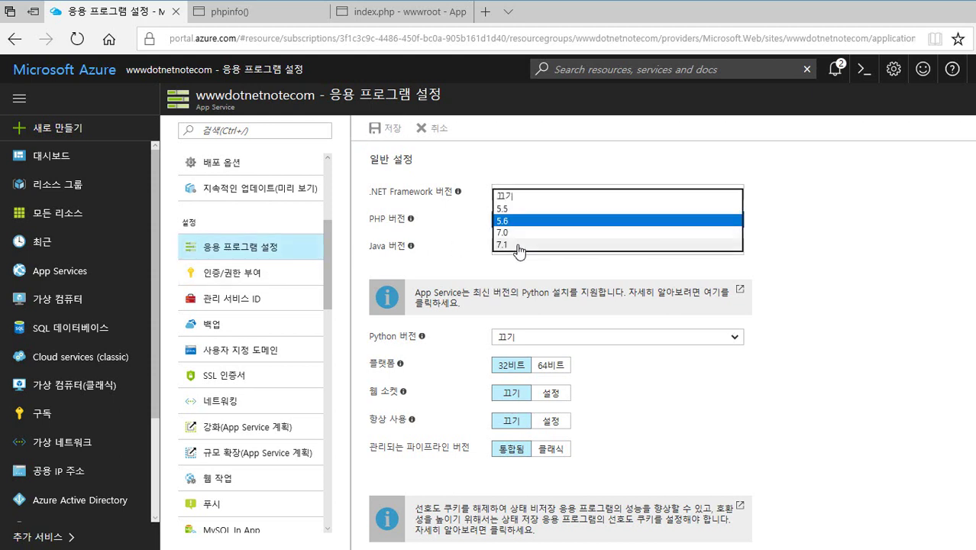
pyautogui.click(527, 246)
pyautogui.click(382, 128)
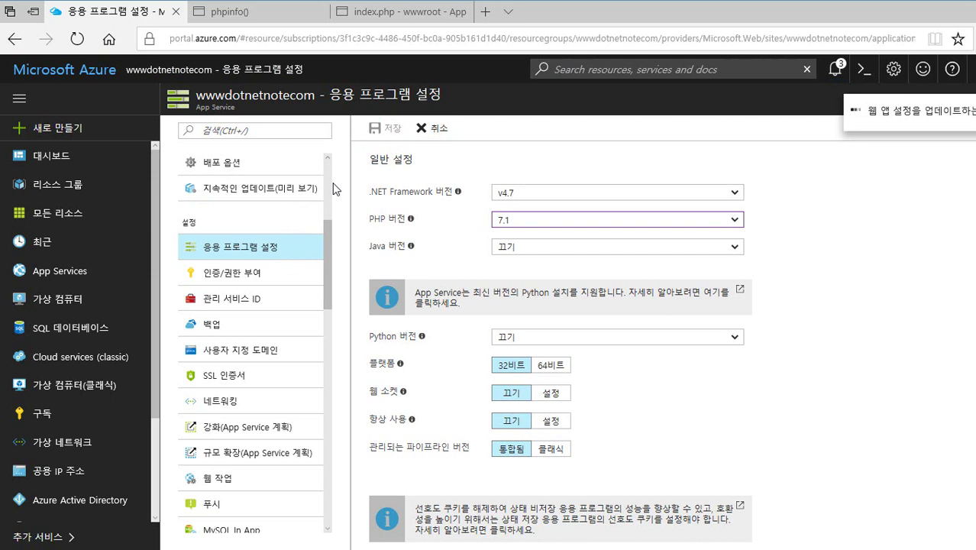
pyautogui.scroll(3, 326, 191)
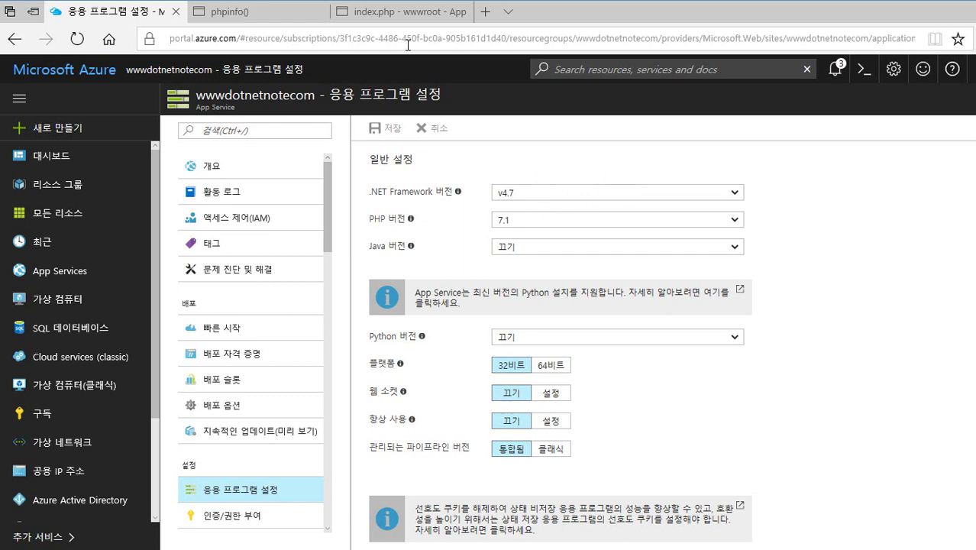
# - Reload phpinfo to verify PHP 7.1.8, closing the editor and phpinfo tabs
pyautogui.click(407, 17)
pyautogui.click(229, 14)
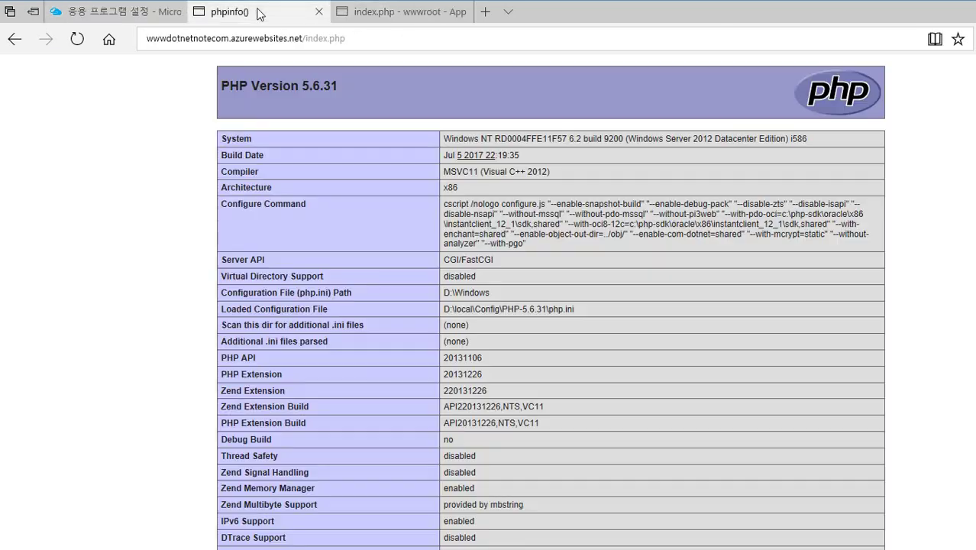
pyautogui.click(412, 15)
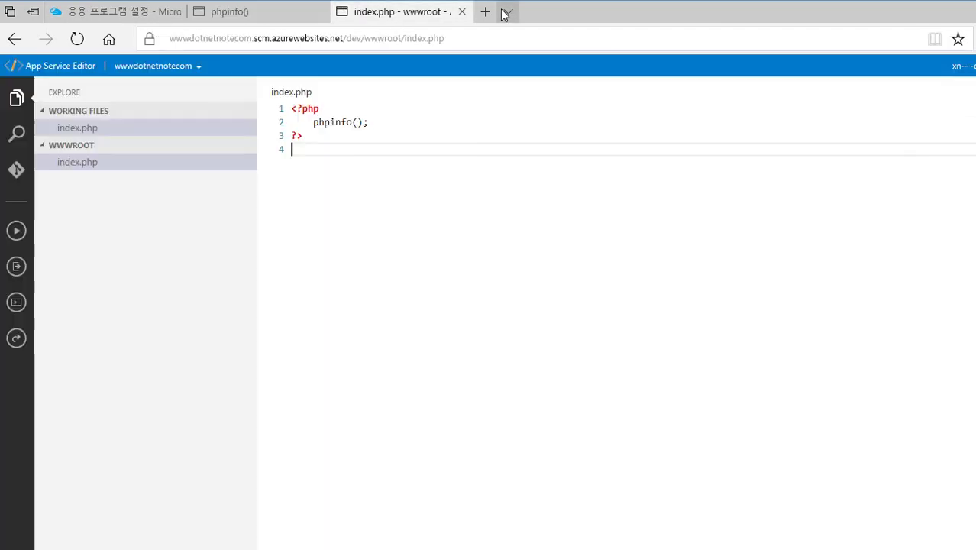
pyautogui.click(462, 12)
pyautogui.click(78, 39)
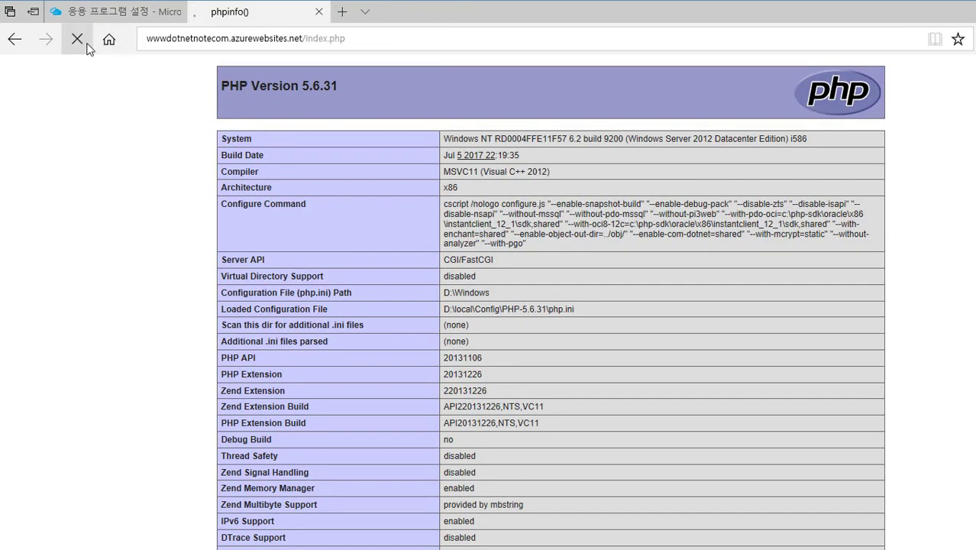
pyautogui.click(320, 11)
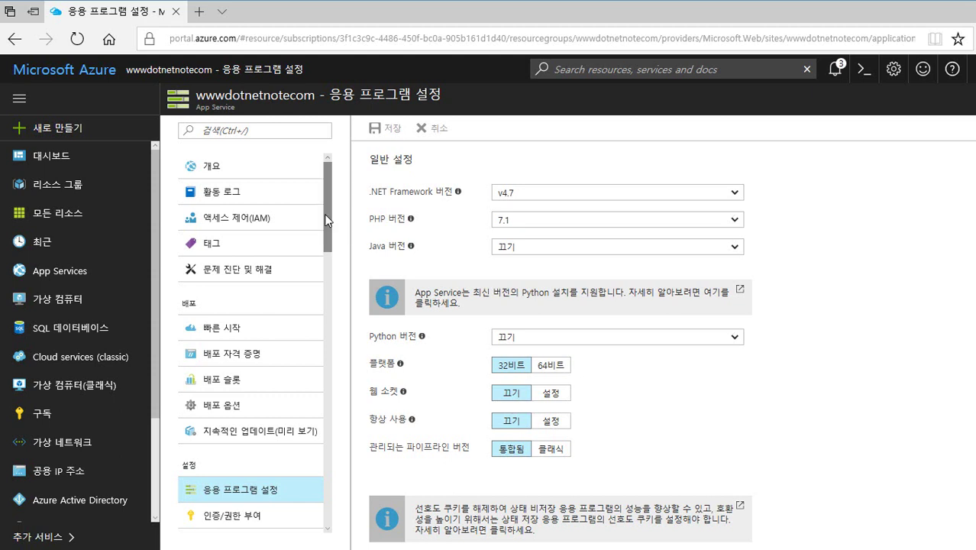
# - Open the web app's console at D:\home\site\wwwroot
pyautogui.scroll(-2, 326, 298)
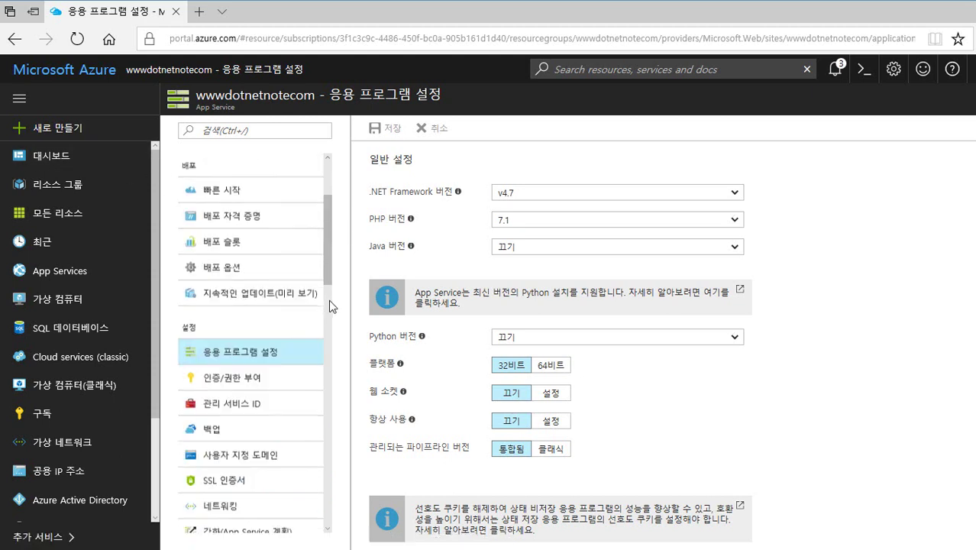
pyautogui.scroll(-2, 328, 299)
pyautogui.scroll(-2, 326, 292)
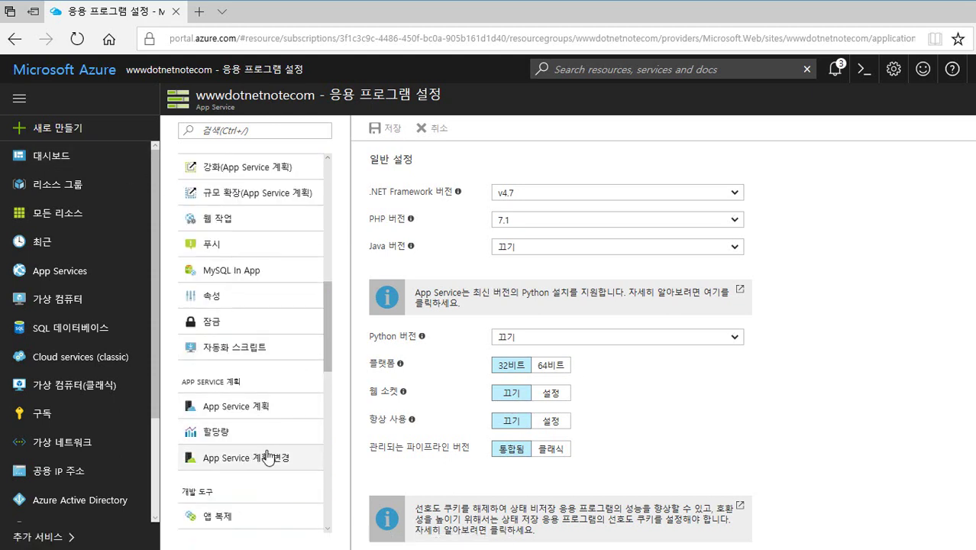
pyautogui.scroll(-2, 258, 416)
pyautogui.click(258, 372)
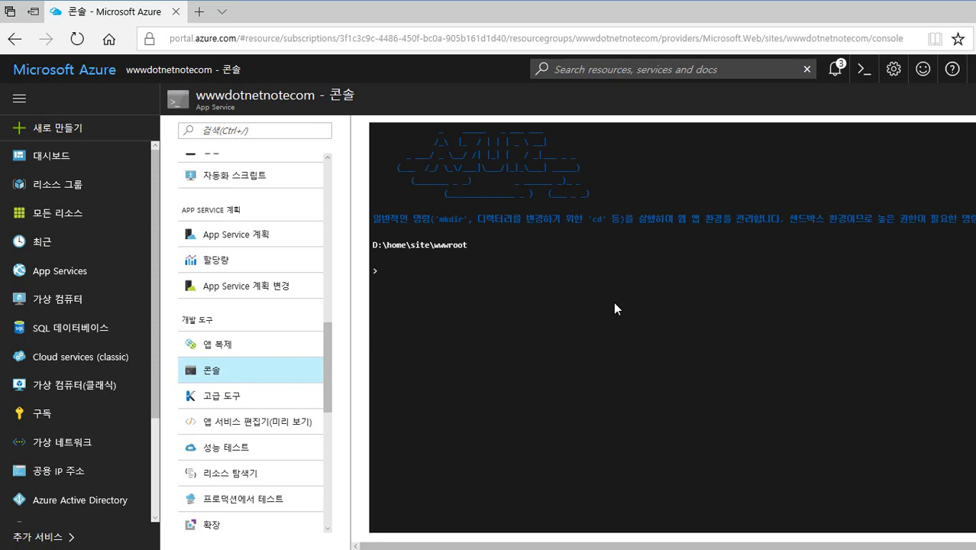
# - Run dir in the console and pick out wwwroot, which holds only the 29-byte index.php
pyautogui.write('dir')
pyautogui.press('Return')
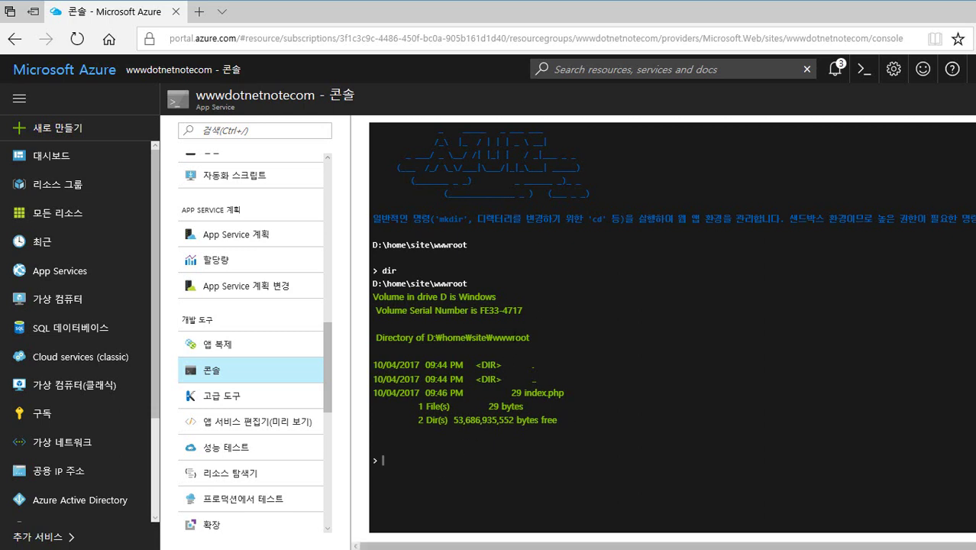
pyautogui.doubleClick(510, 337)
# - Go back to the portal dashboard
pyautogui.scroll(1, 341, 345)
pyautogui.scroll(3, 341, 345)
pyautogui.scroll(2, 353, 199)
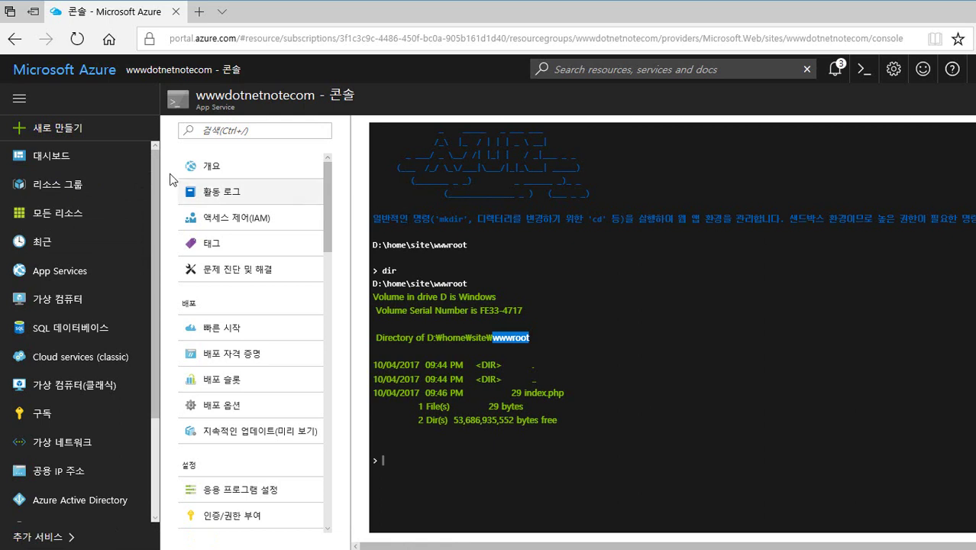
pyautogui.click(90, 160)
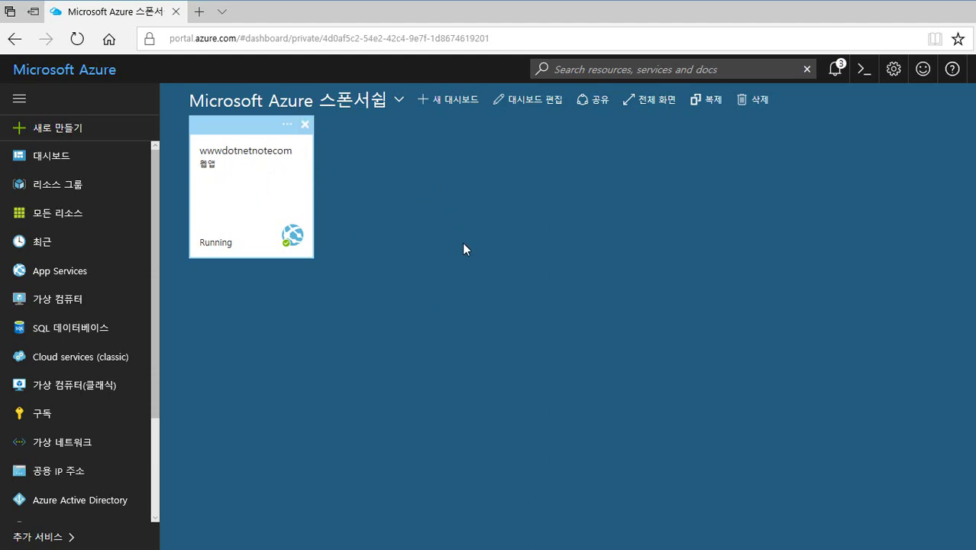
# - From the wwwdotnetnotecom overview, open the site URL to confirm phpinfo shows PHP 7.1.8, then close those tabs
pyautogui.click(283, 223)
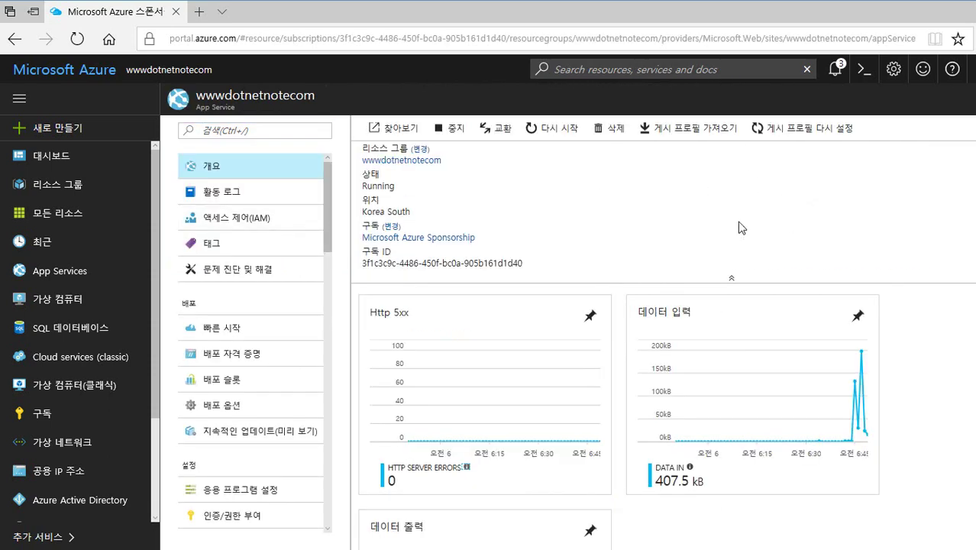
pyautogui.doubleClick(828, 162)
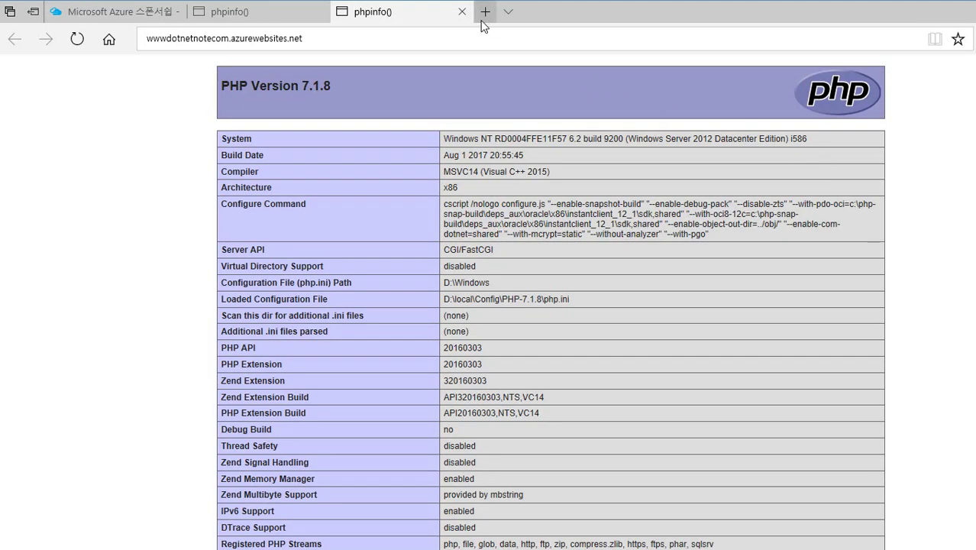
pyautogui.click(461, 12)
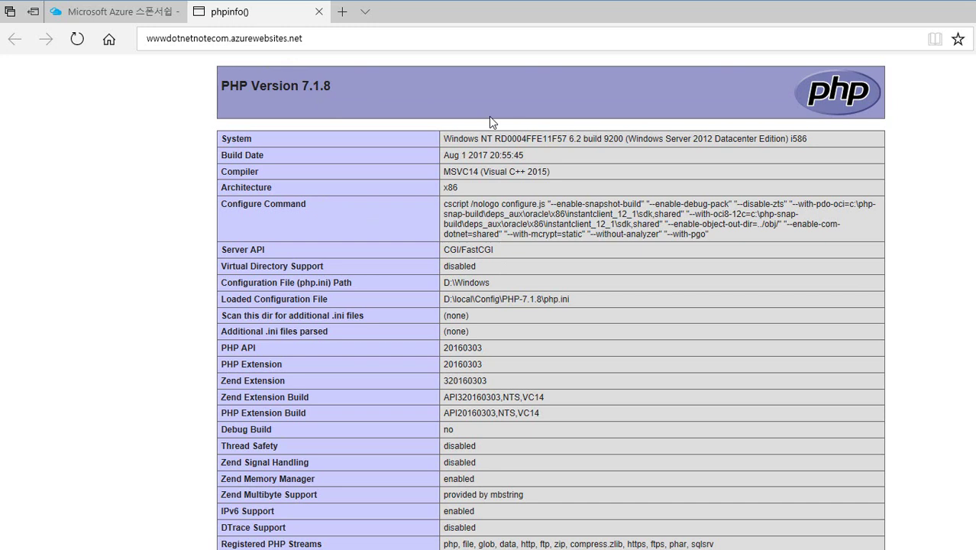
pyautogui.click(319, 12)
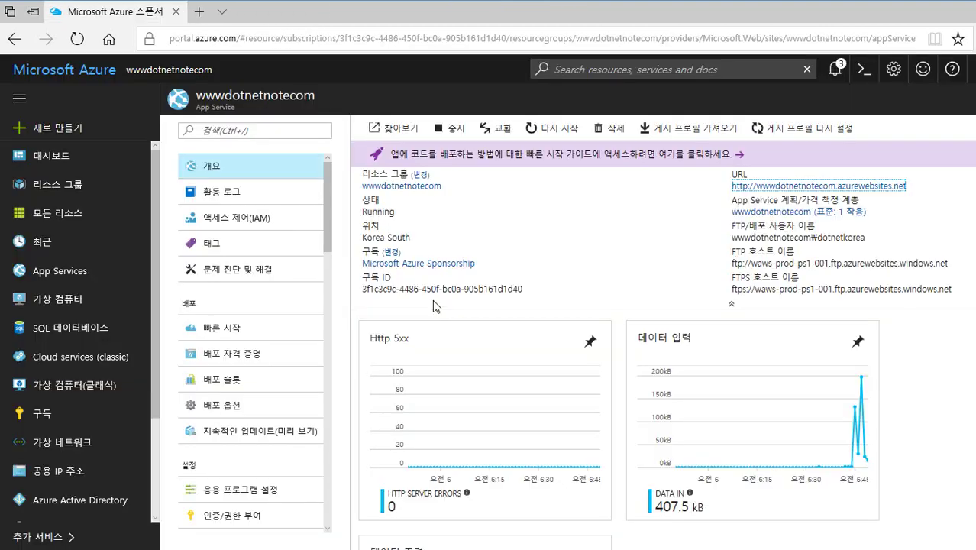